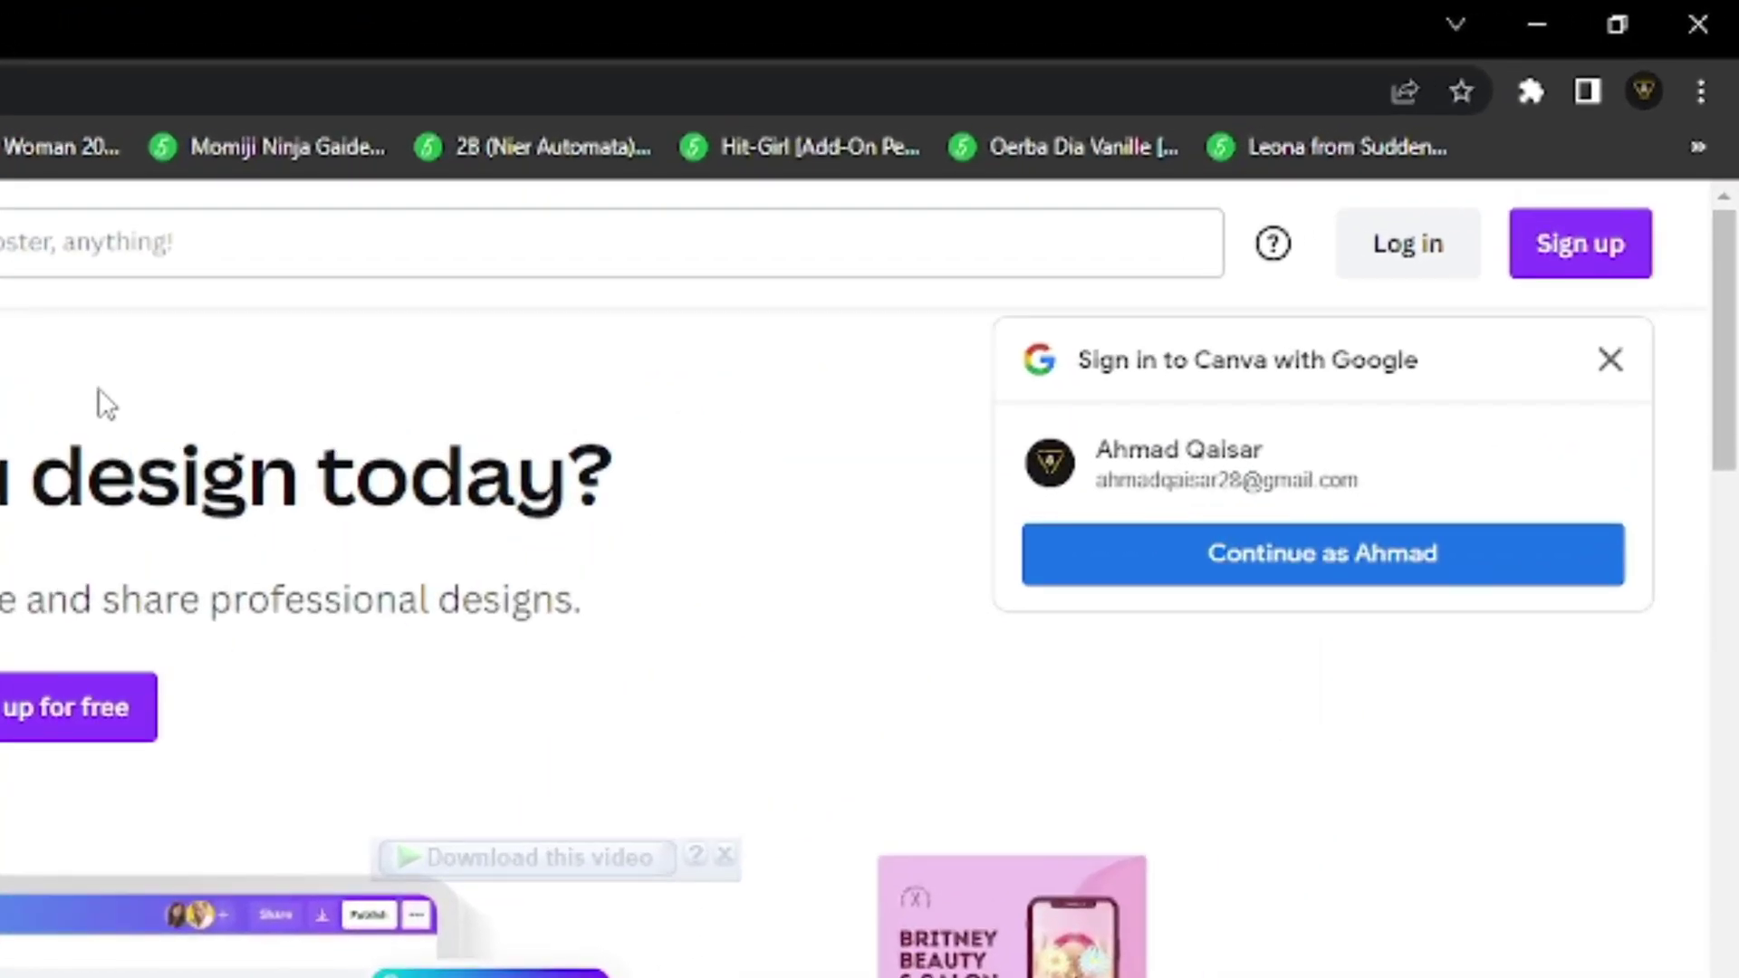
Sign in to Canva with the suggested Google account.
left_click(1313, 555)
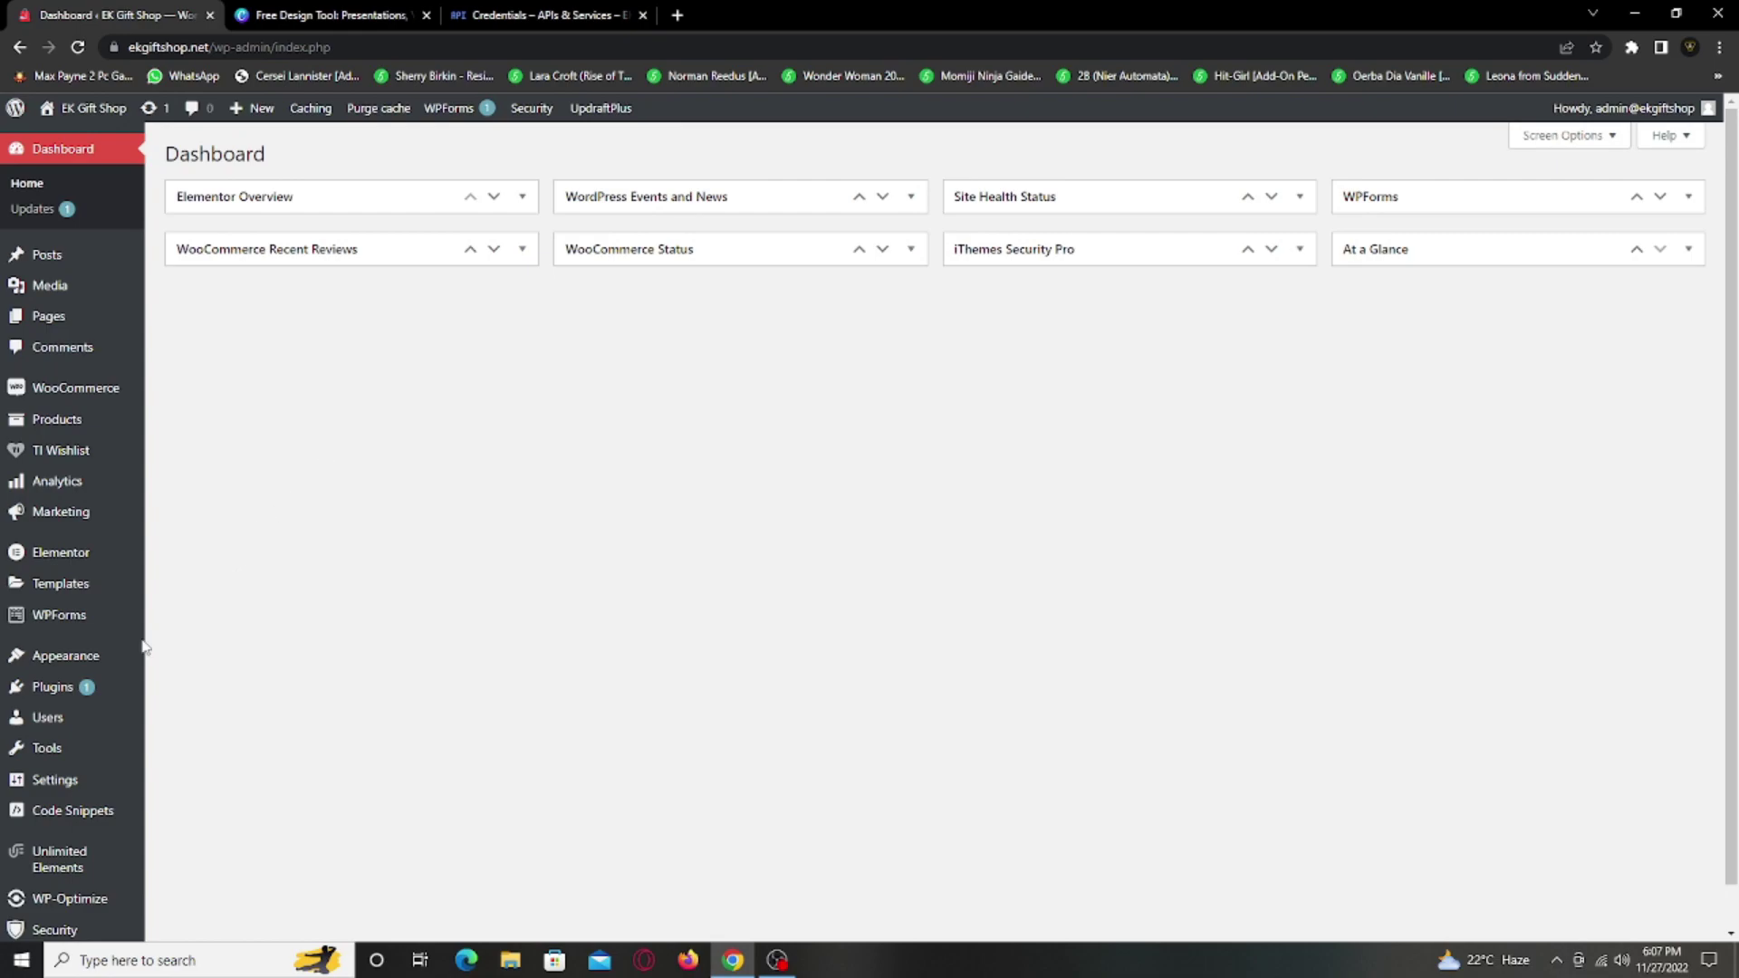
Search the plugin directory for 'google one tap', then install and activate One Tap Google Sign in.
mouse_move(53, 686)
left_click(198, 721)
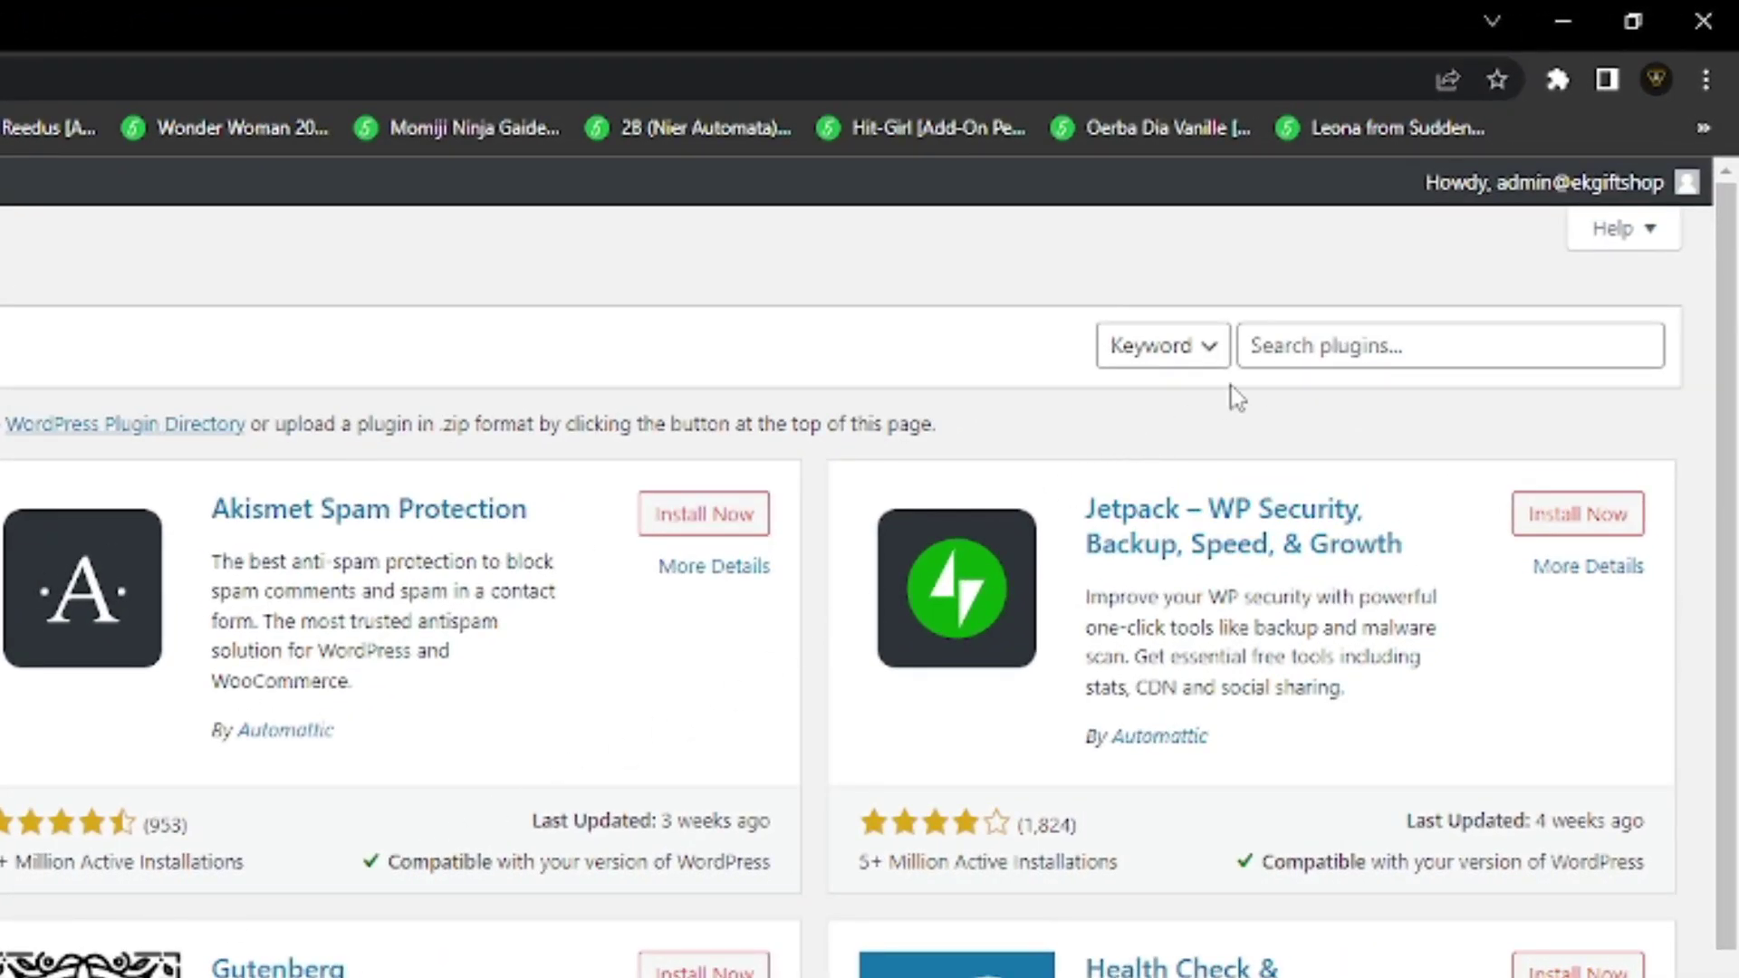
left_click(1279, 350)
type("google")
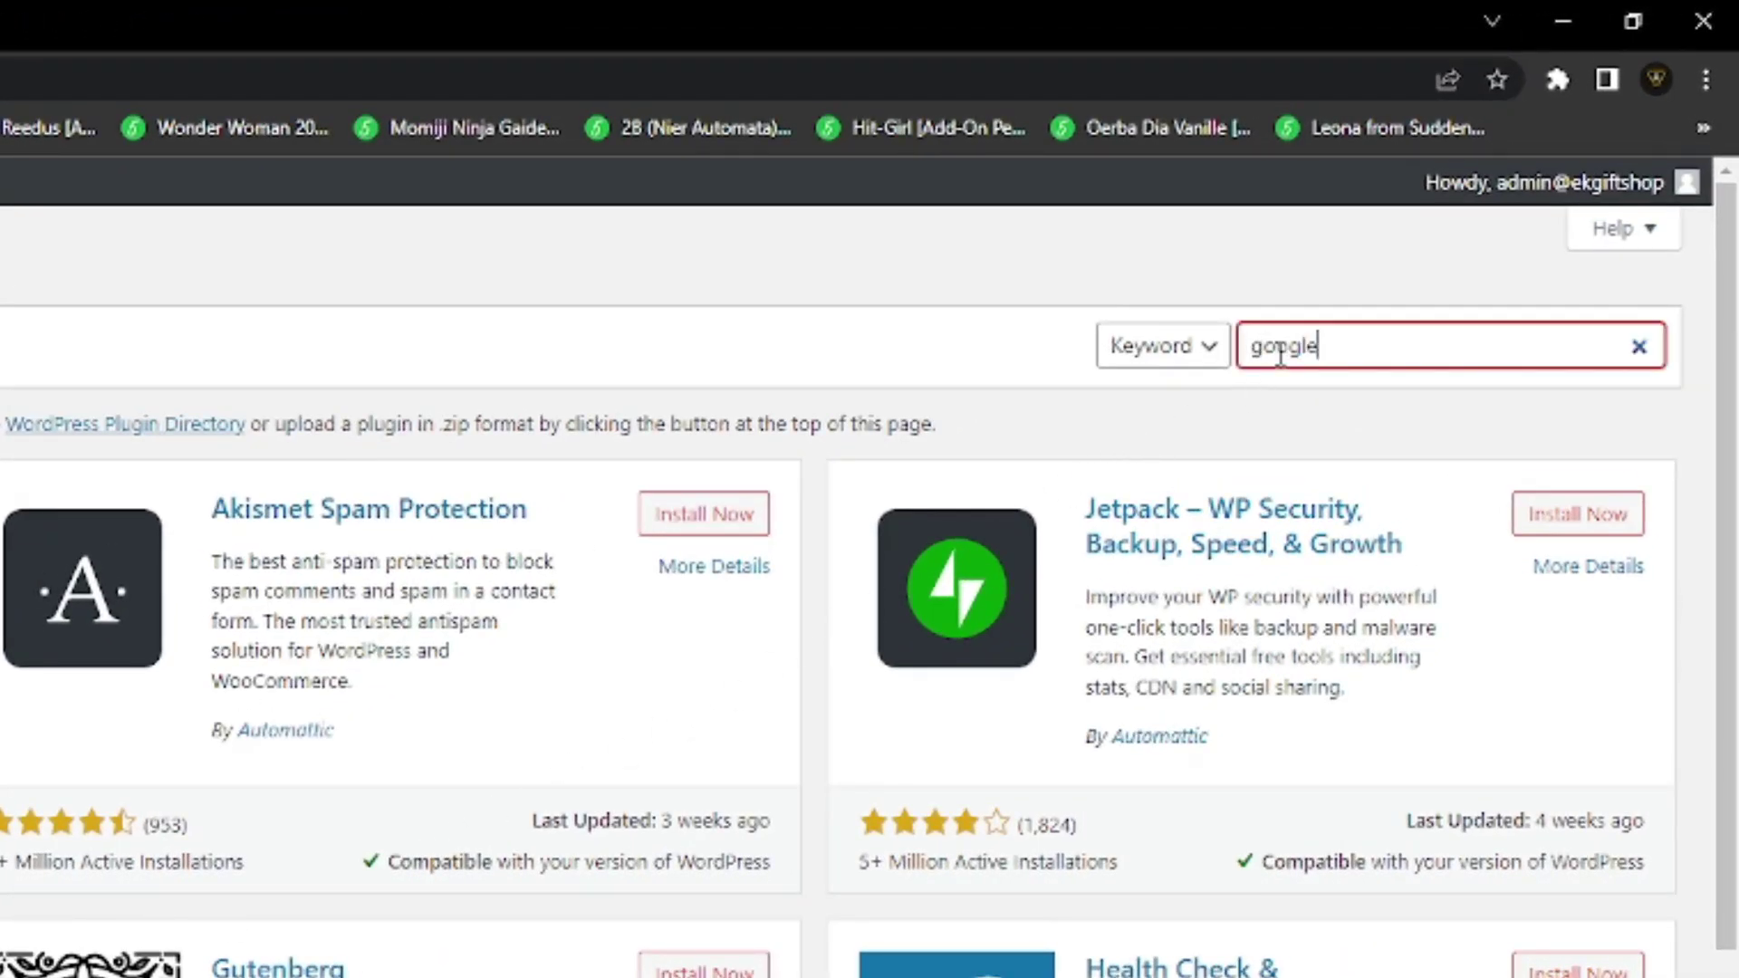
type(" one")
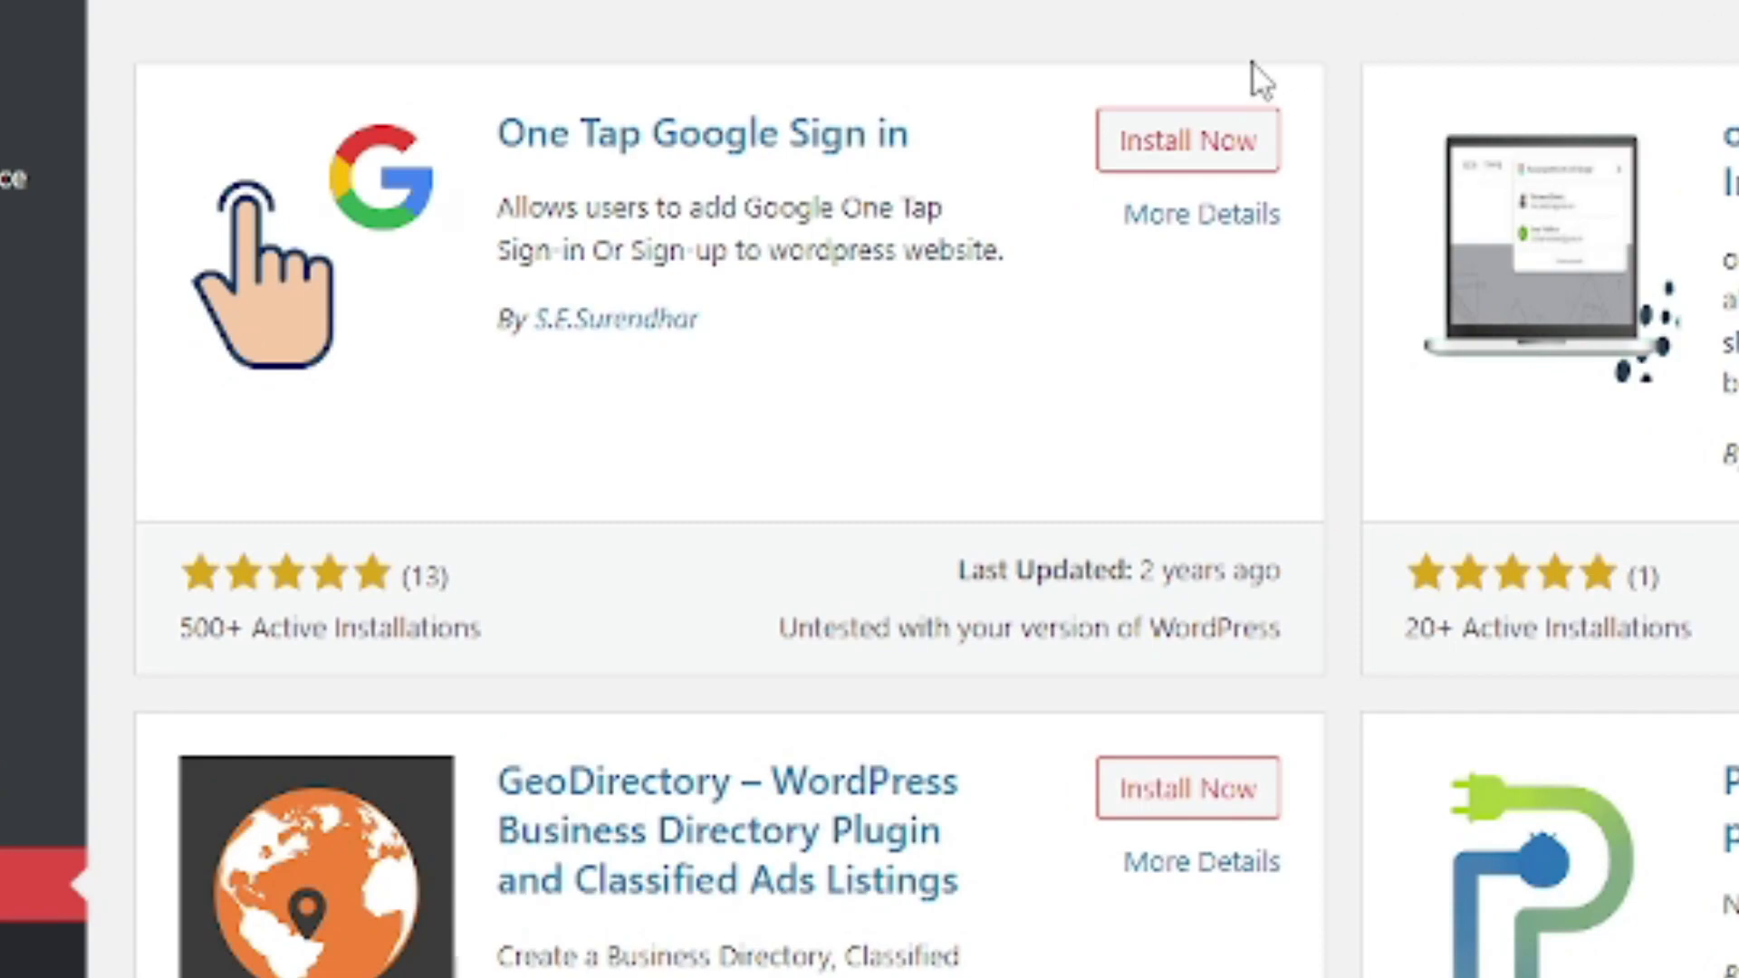
left_click(1191, 137)
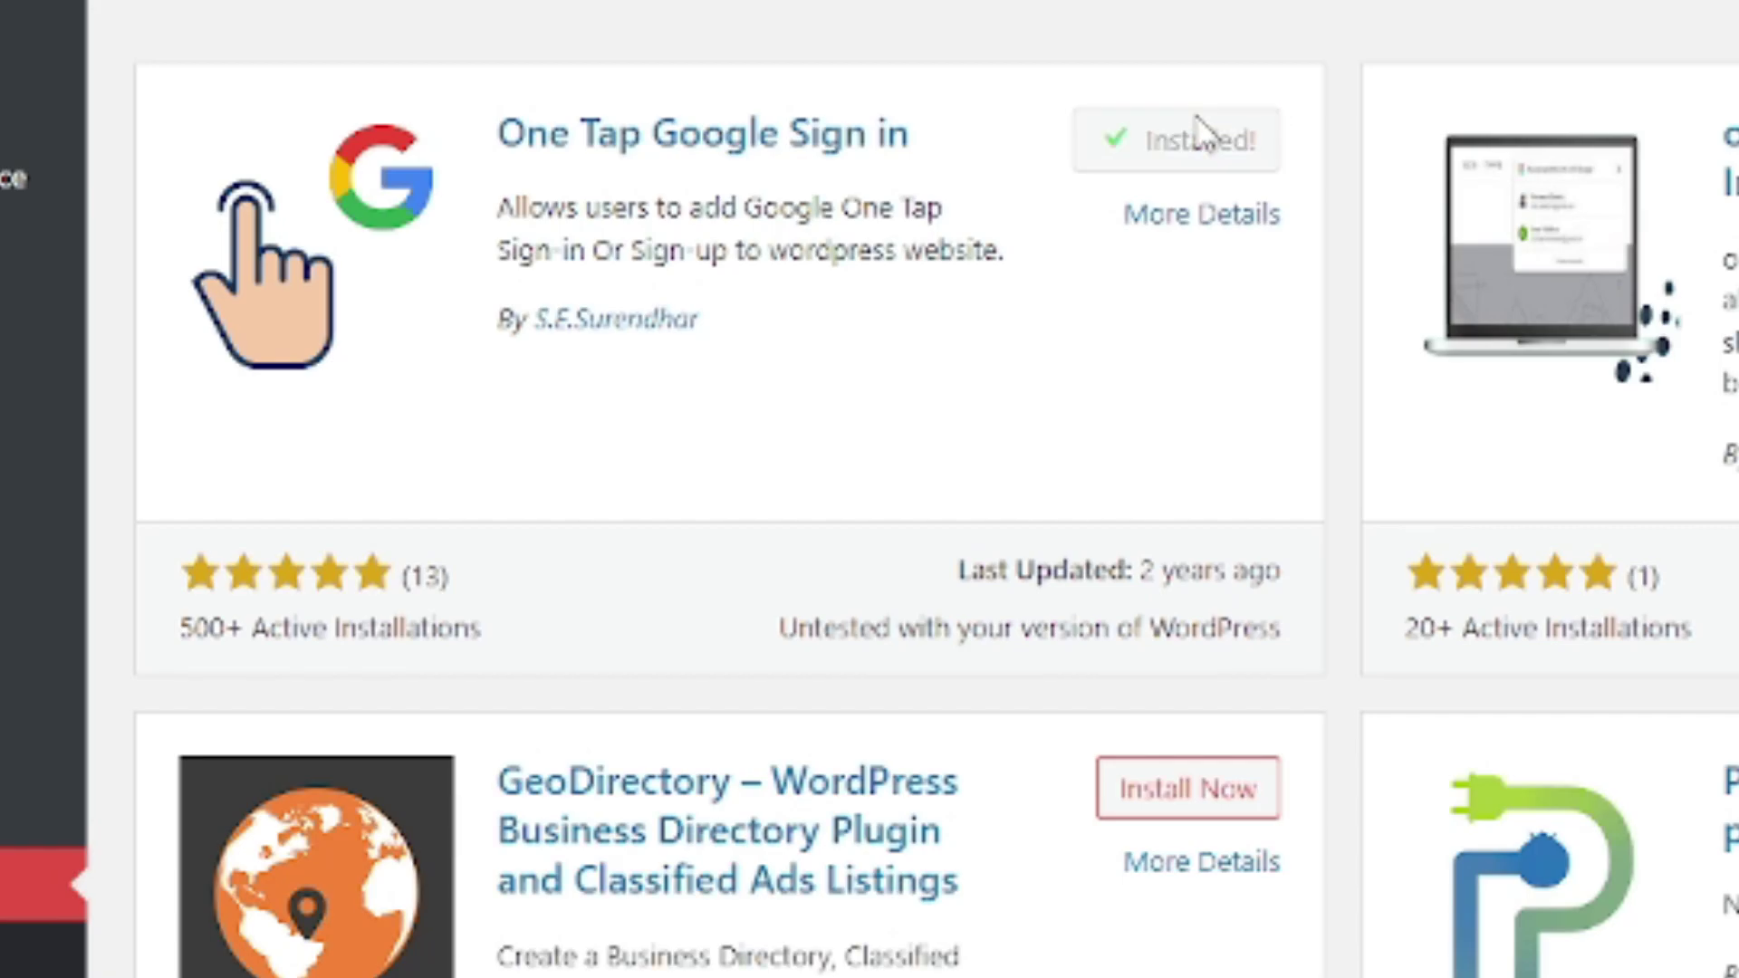
left_click(1183, 139)
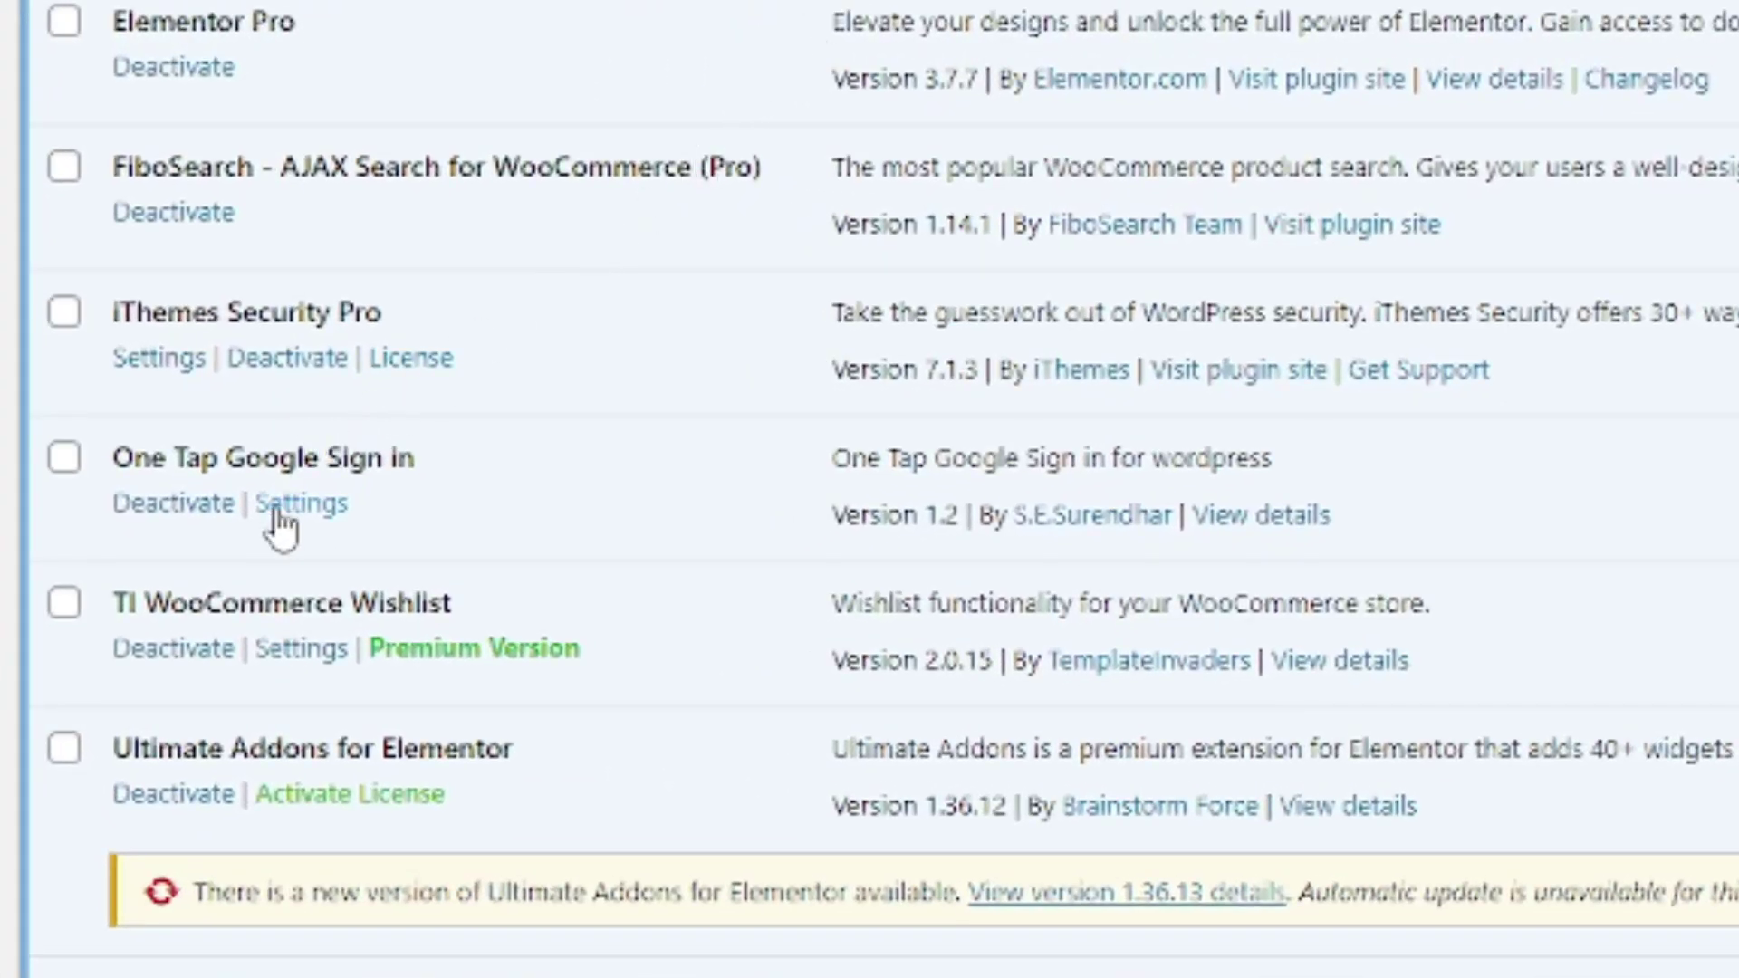
Open the One Tap Google Sign in settings and focus the Google Client ID field.
left_click(282, 517)
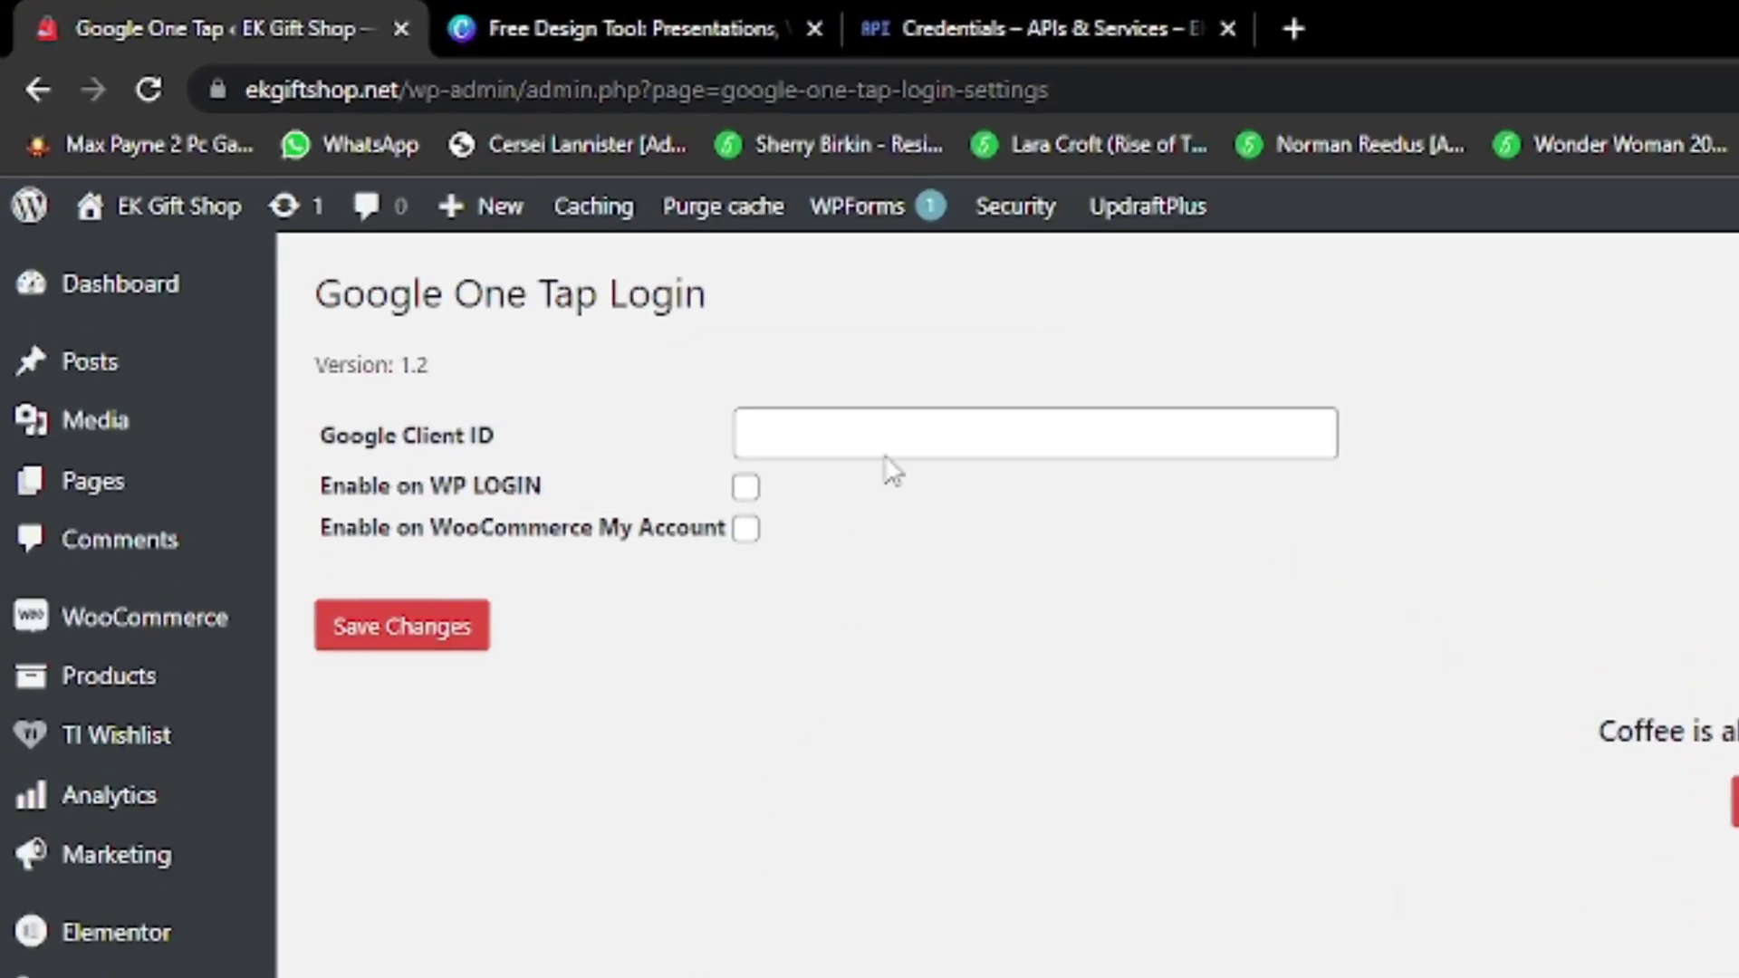
left_click(900, 421)
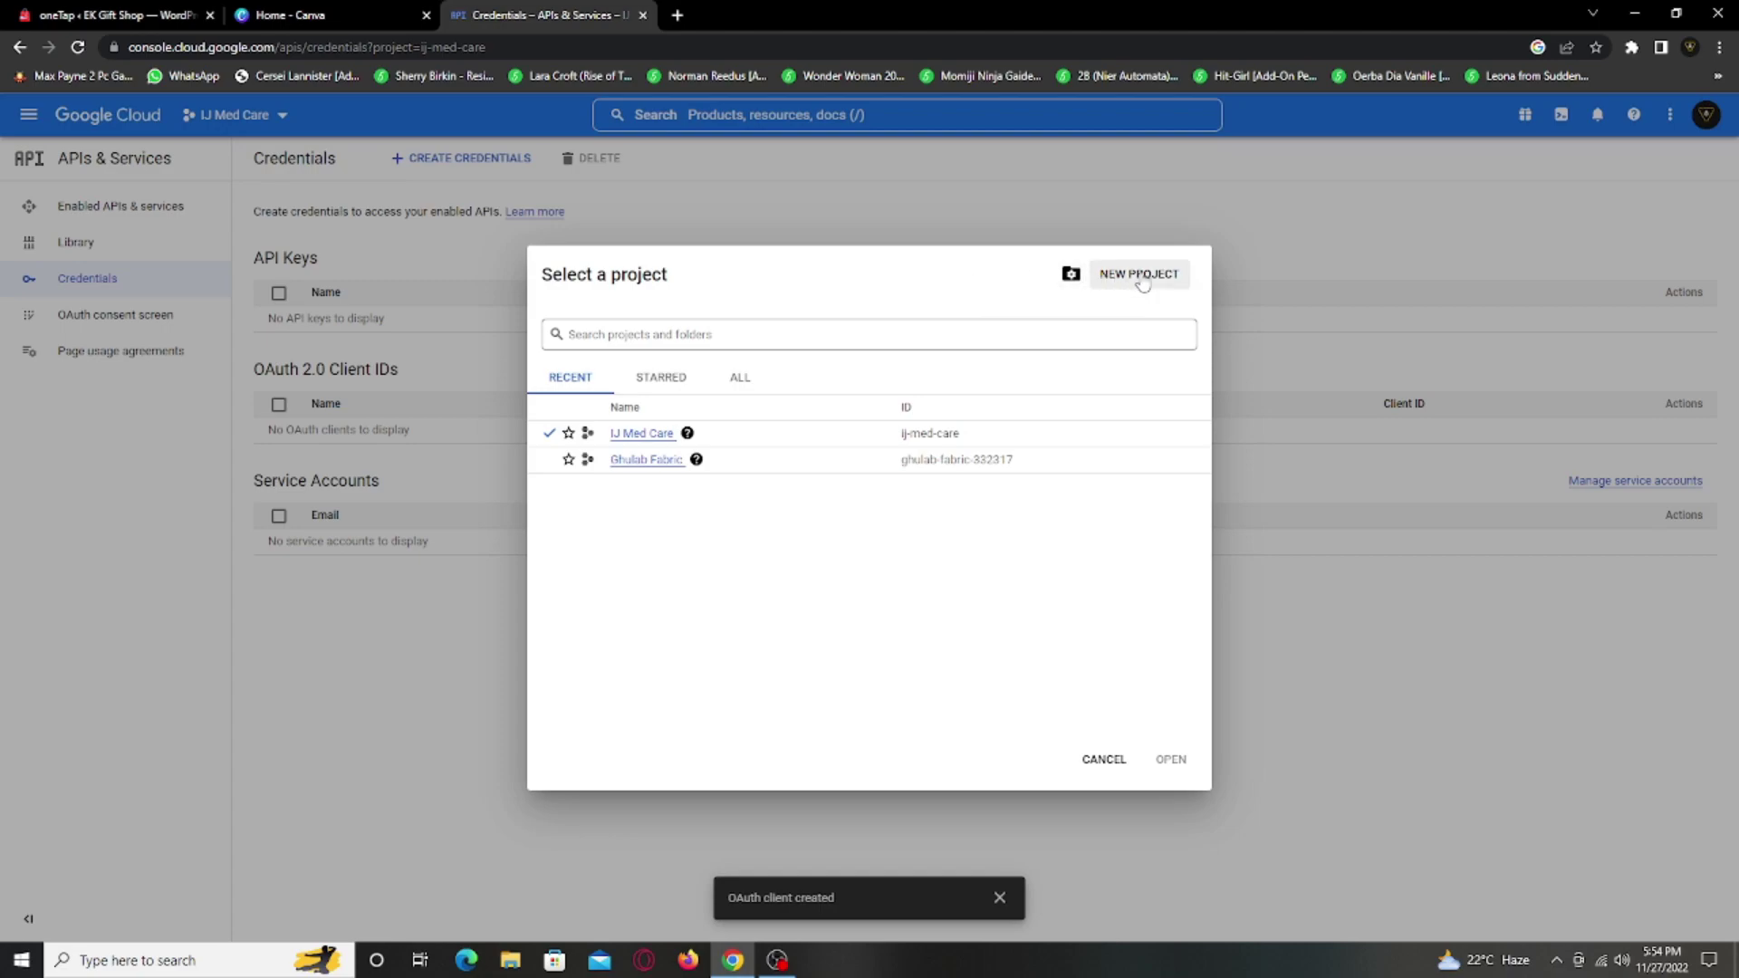
Create a new Google Cloud project named 'EK Gift Shop'.
left_click(1138, 275)
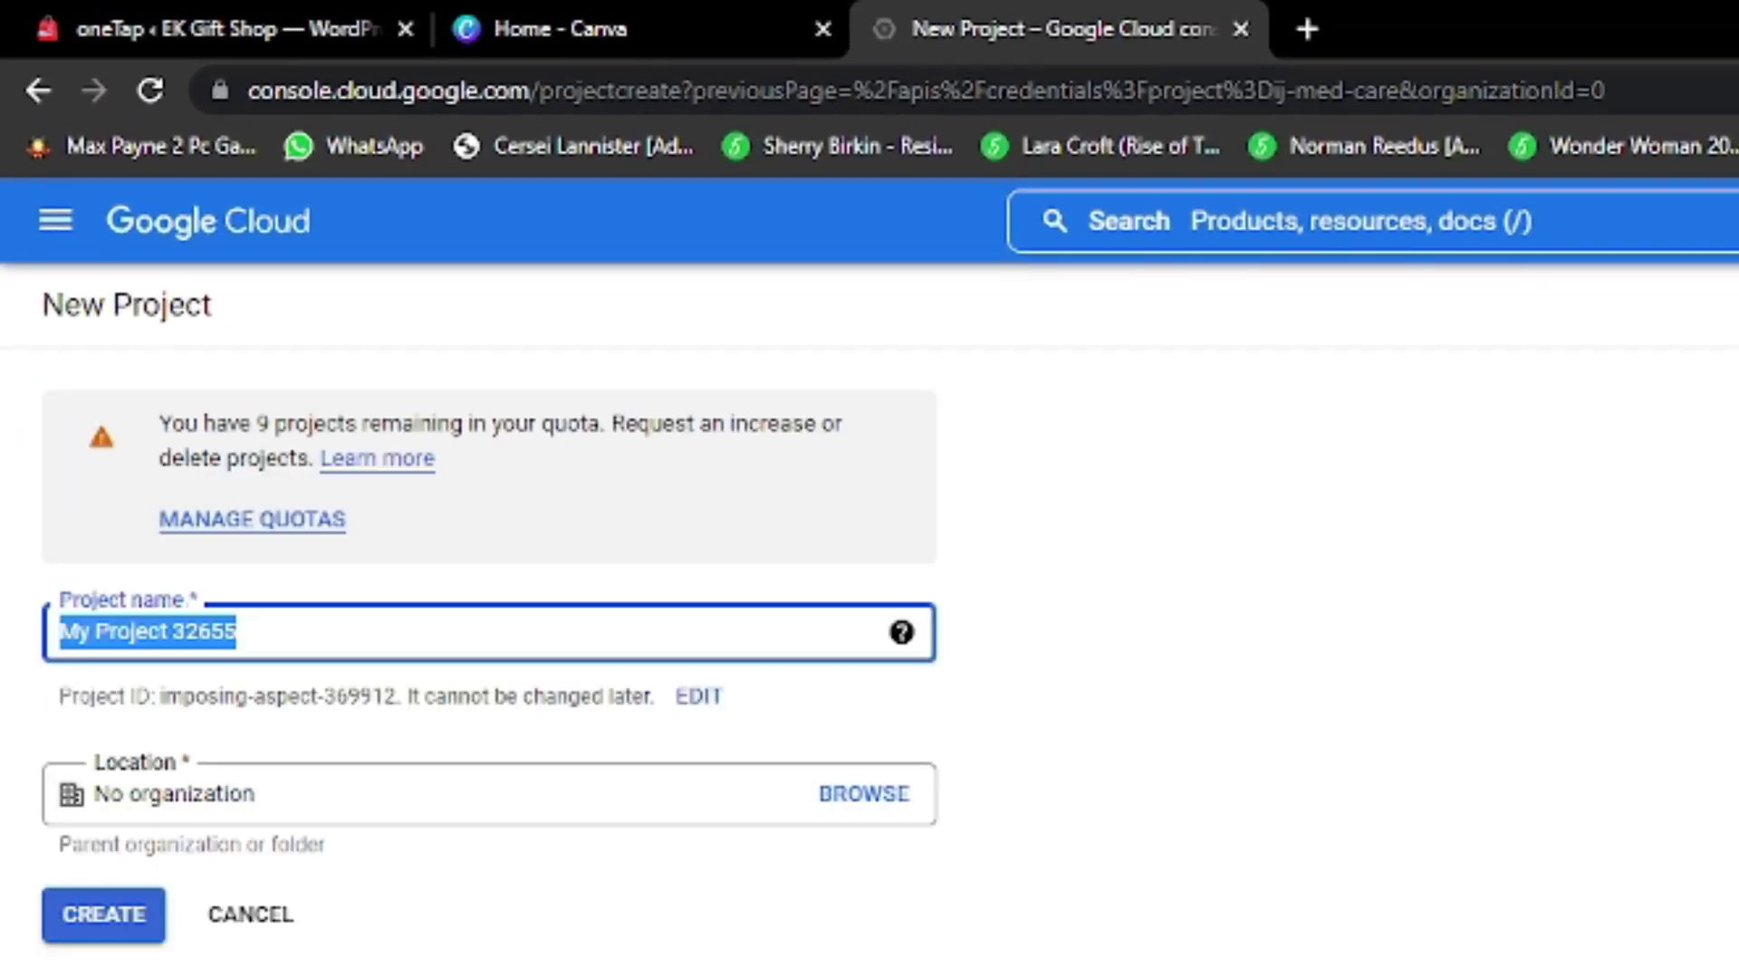
type("EK Gif")
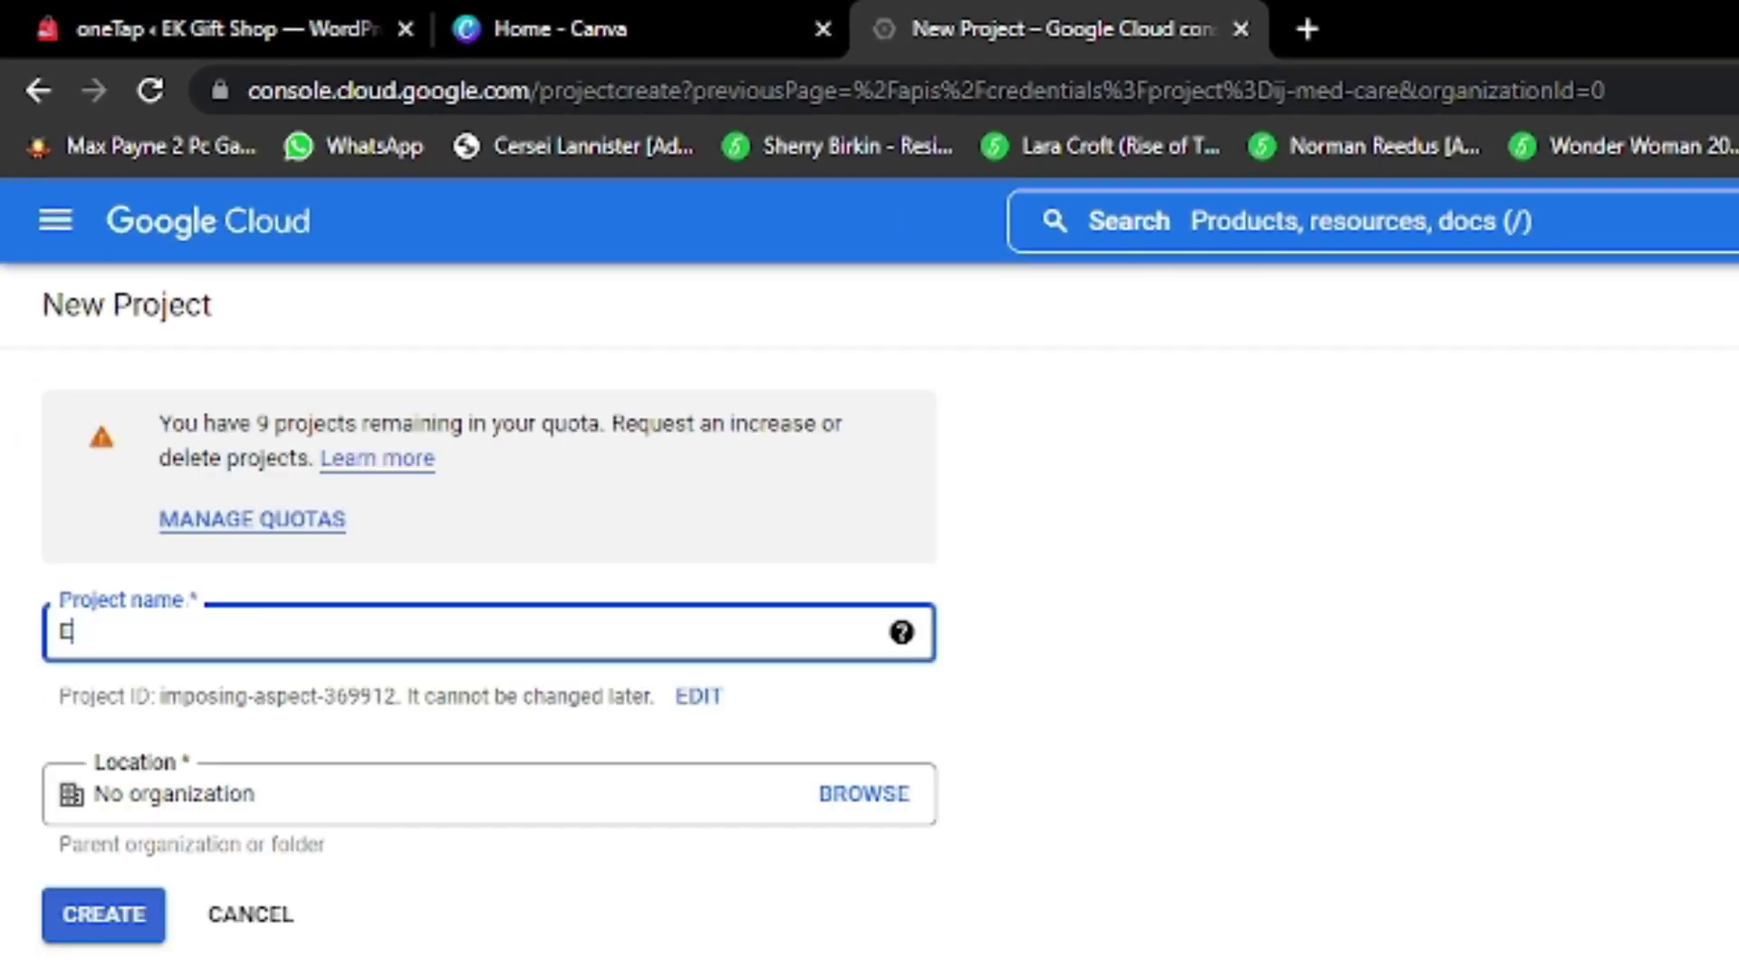
type("t Shop")
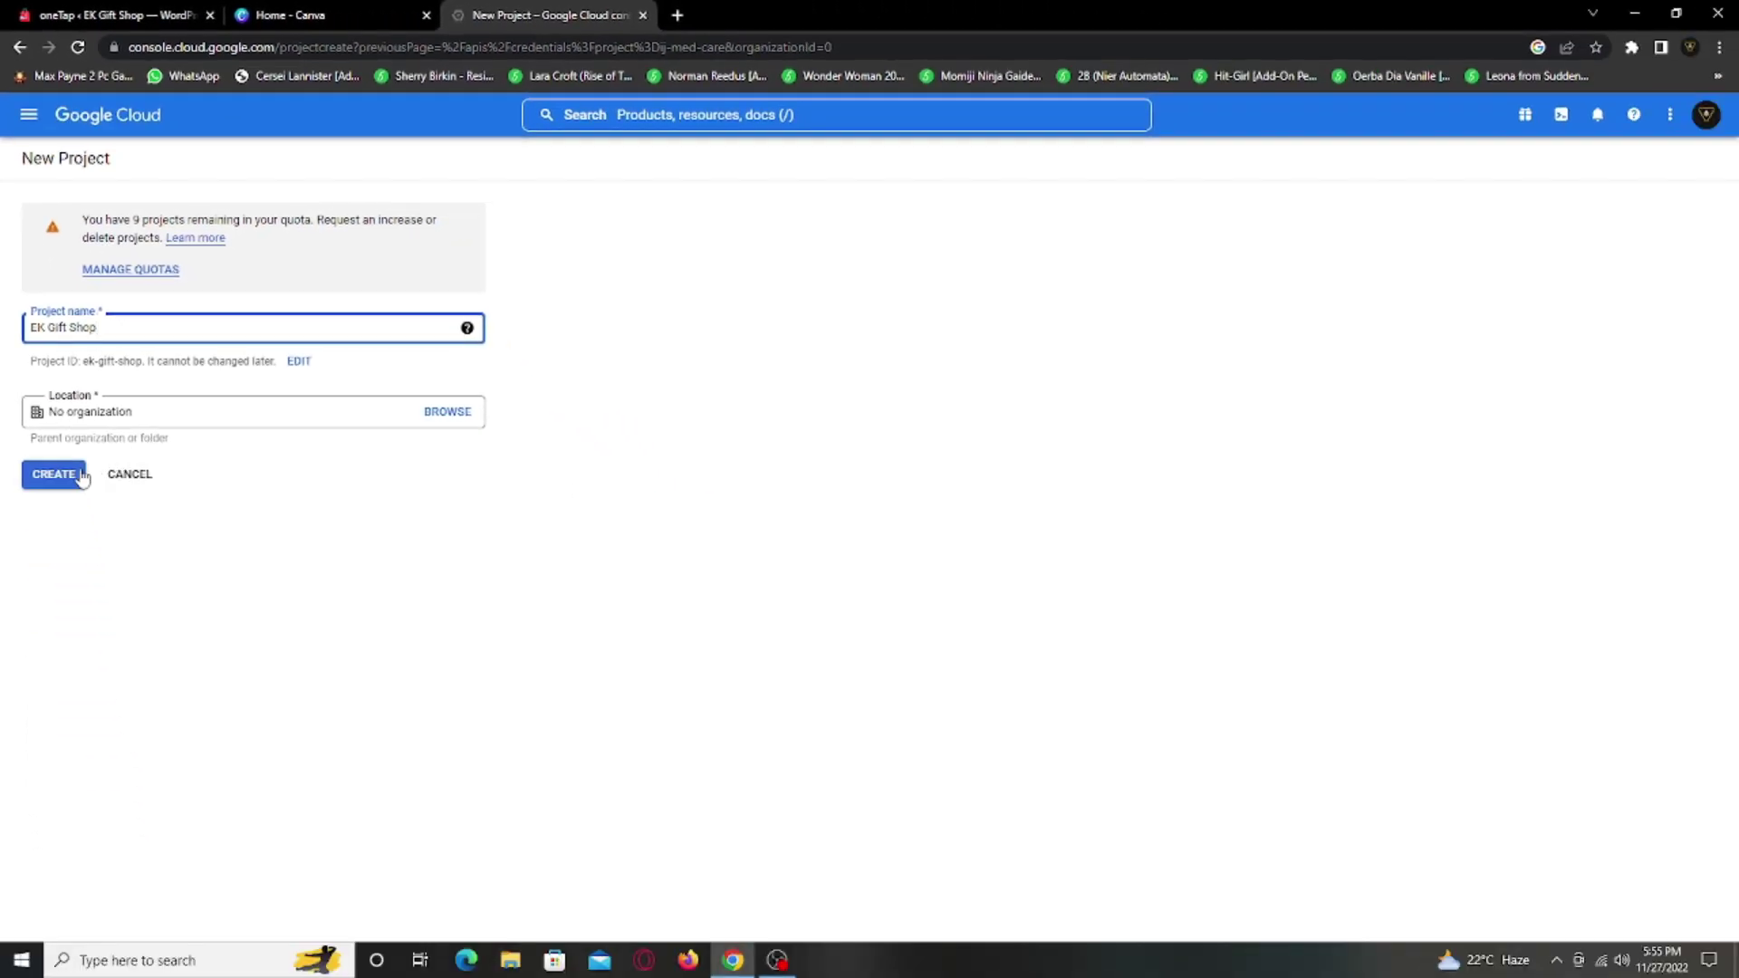
left_click(60, 475)
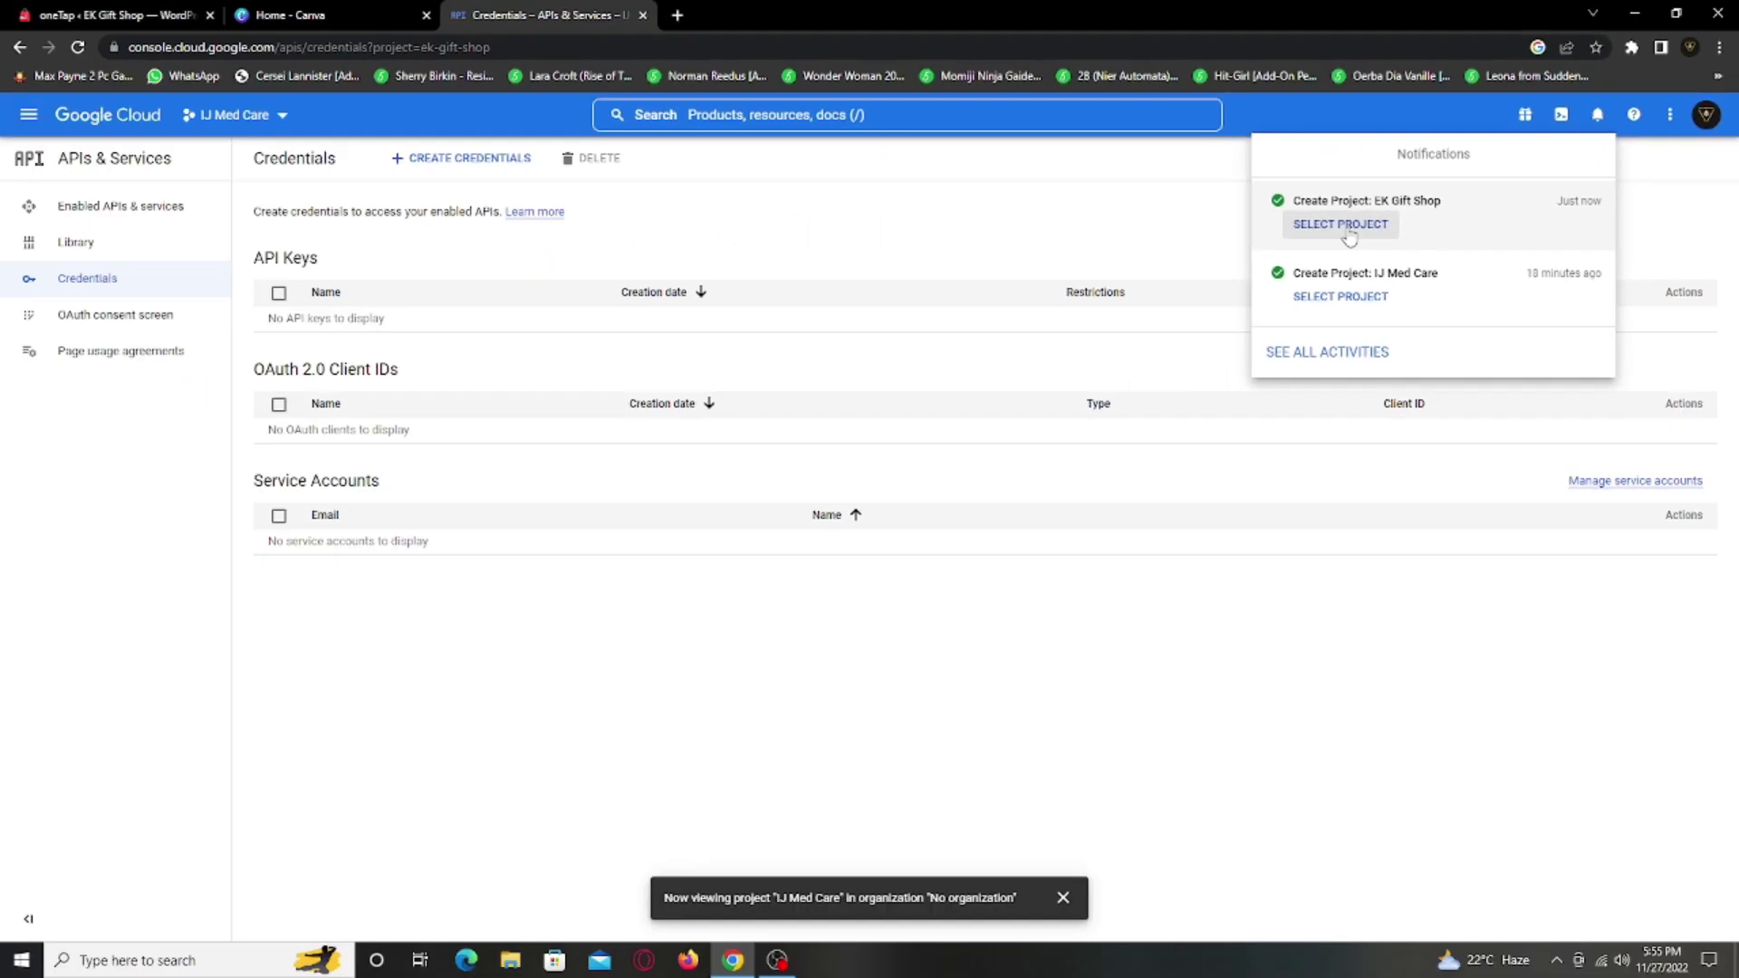
Select EK Gift Shop, start an External consent screen, and enter app name and support email.
left_click(1341, 225)
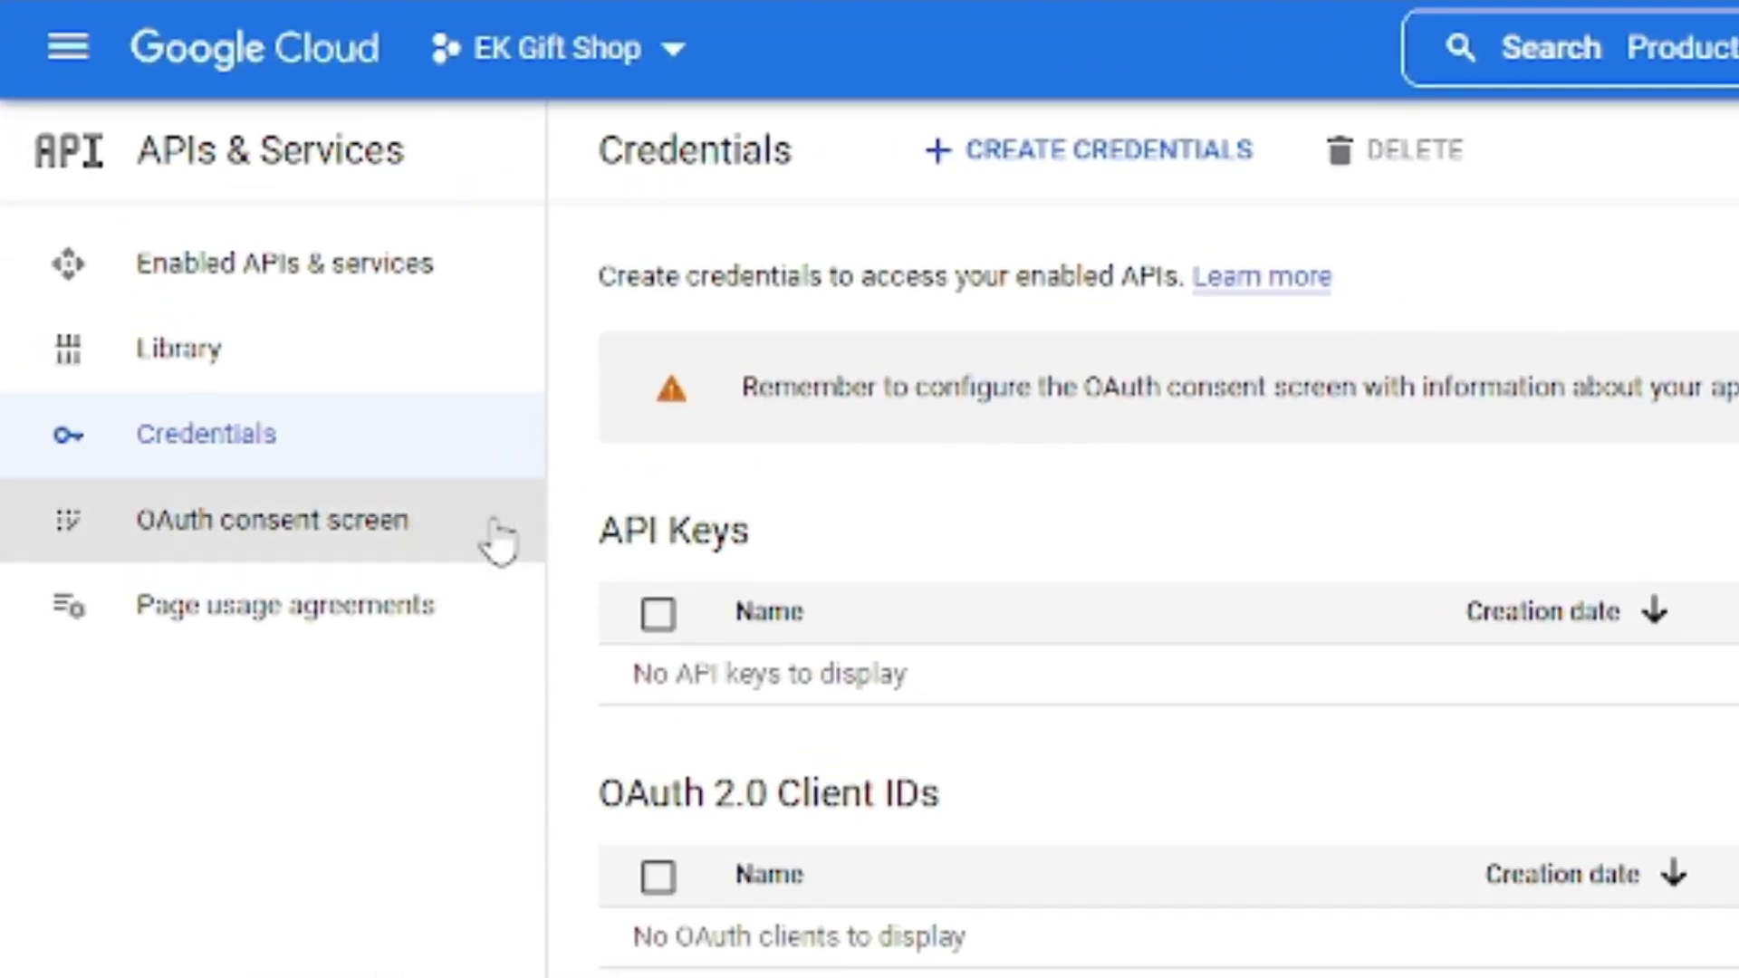
left_click(373, 544)
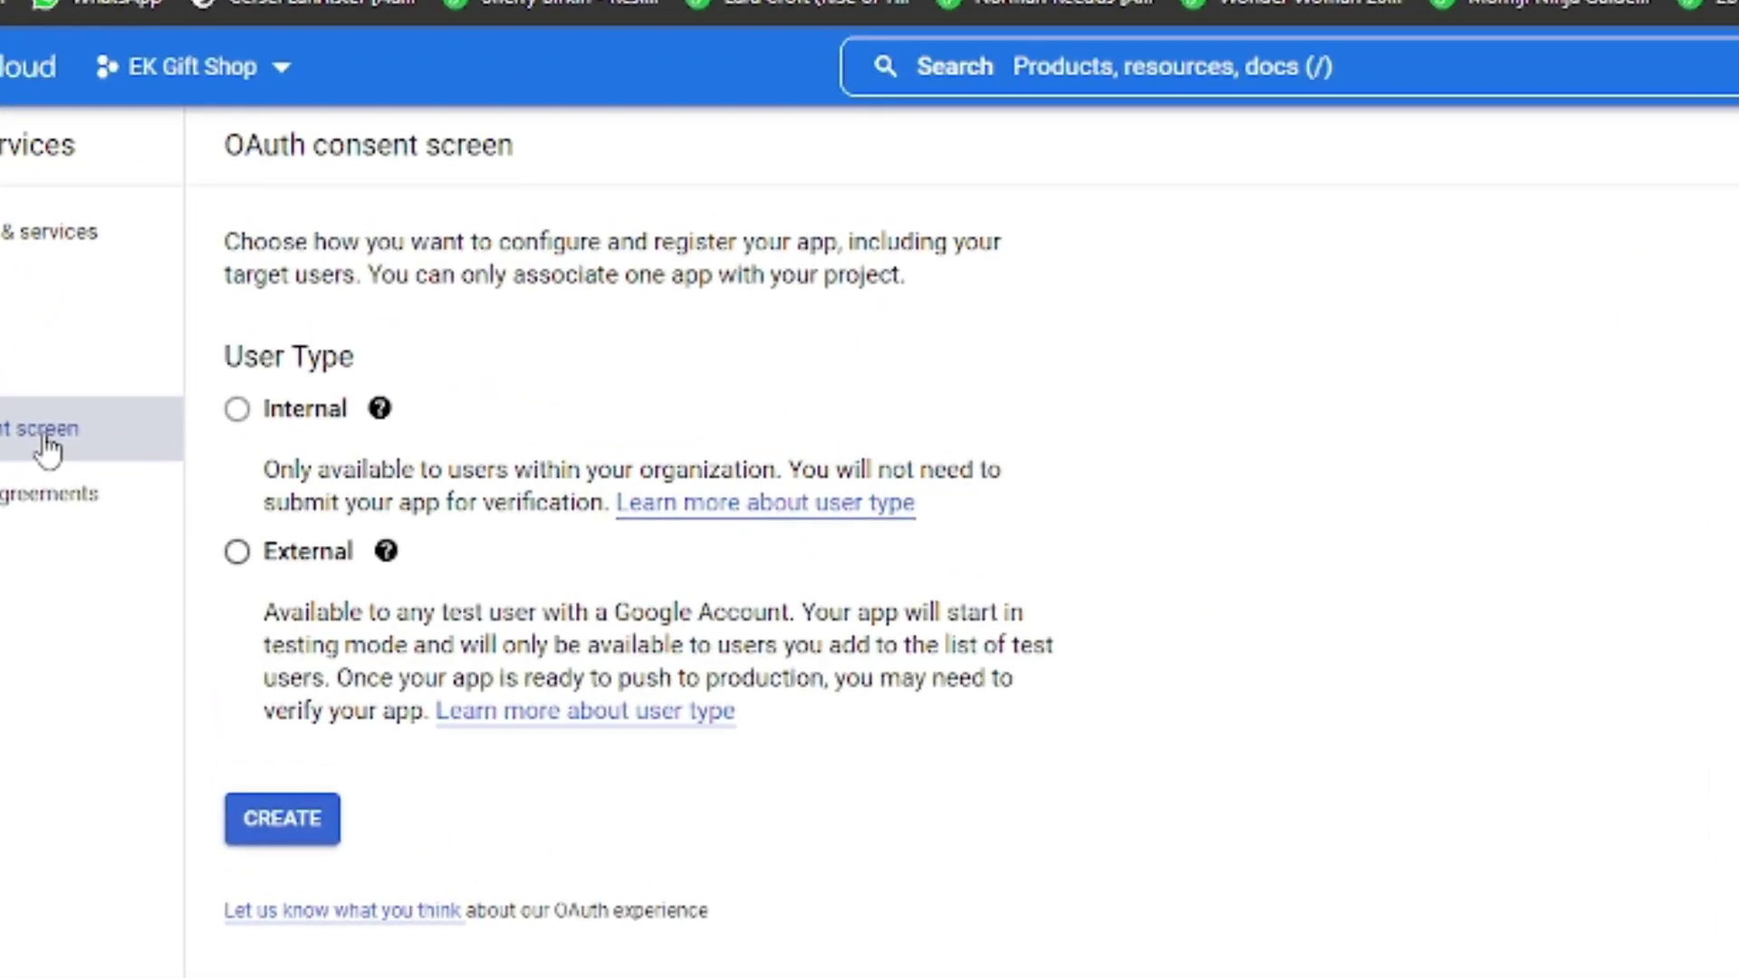
left_click(239, 555)
left_click(280, 826)
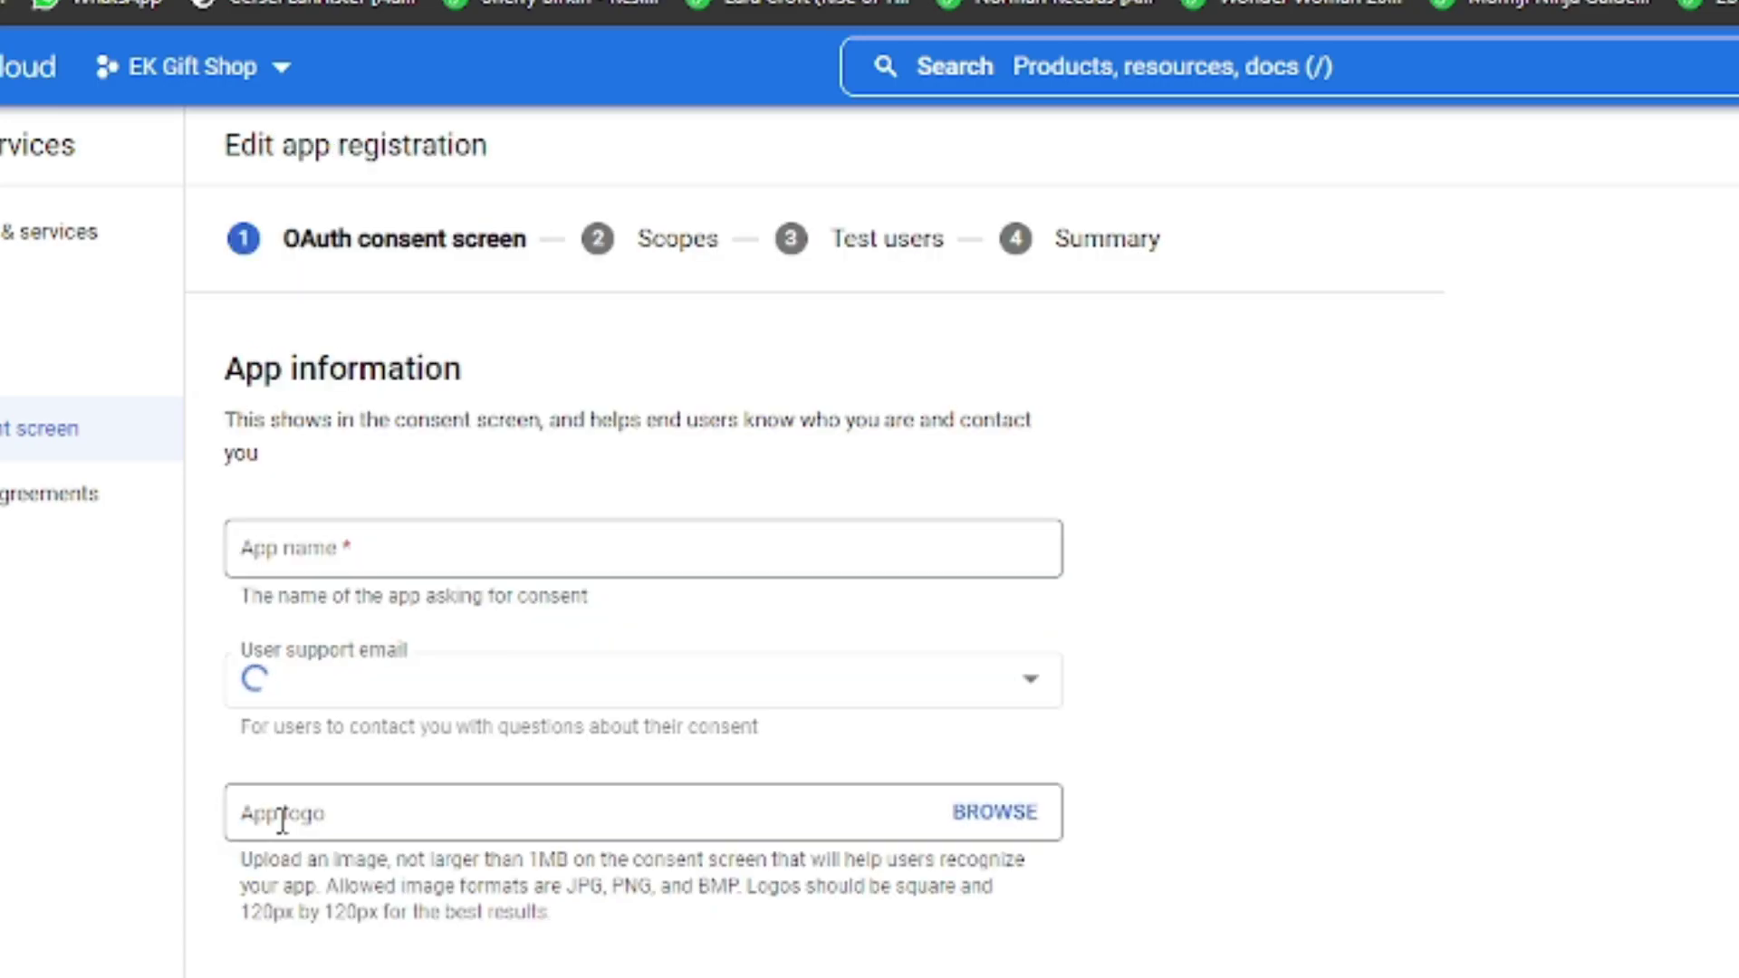
left_click(393, 548)
type("F")
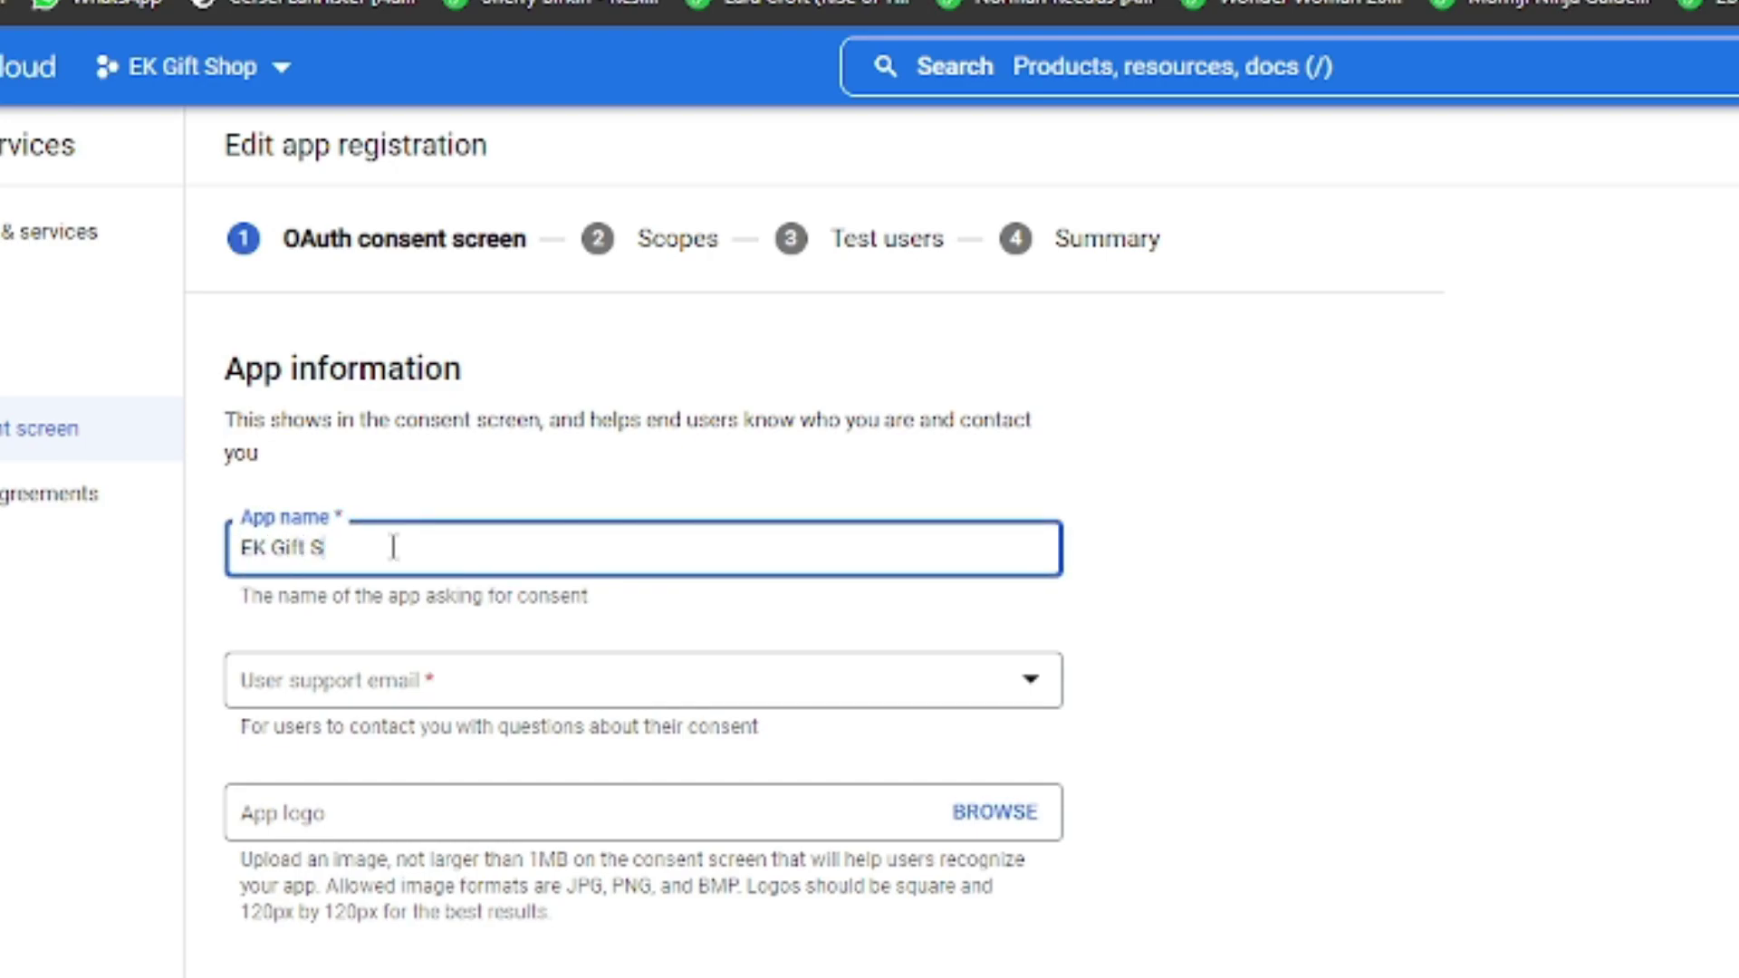
type("hop")
left_click(397, 699)
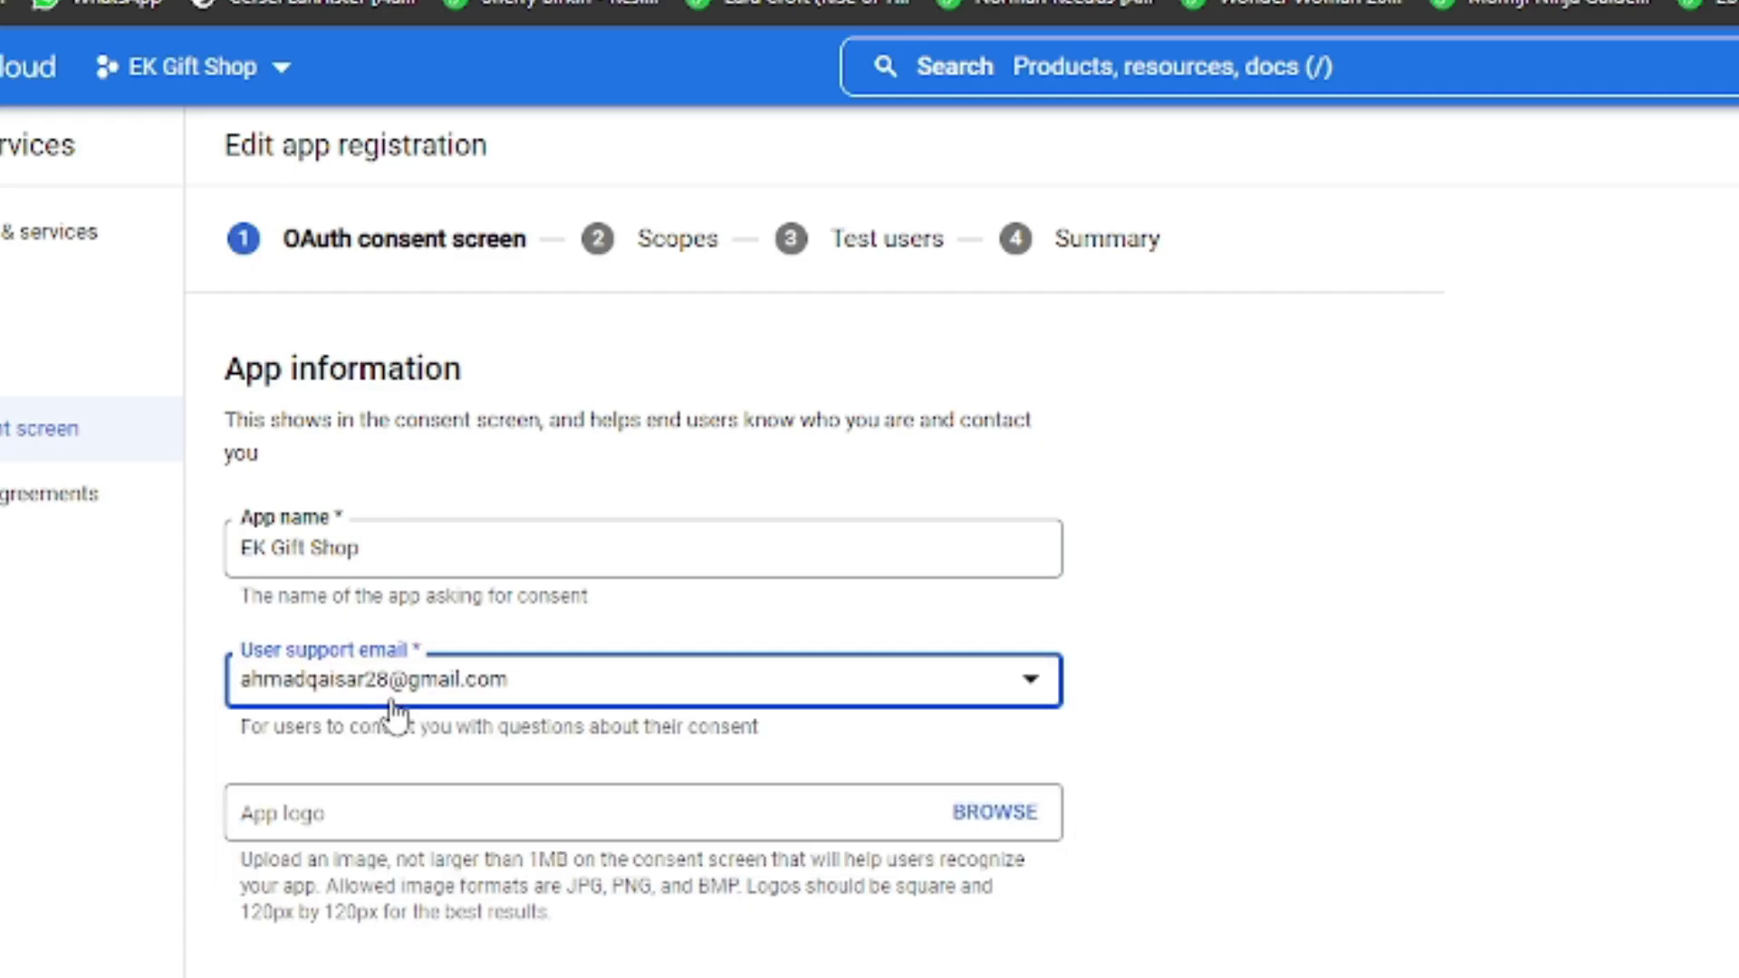
scroll(392, 710, "down", 2)
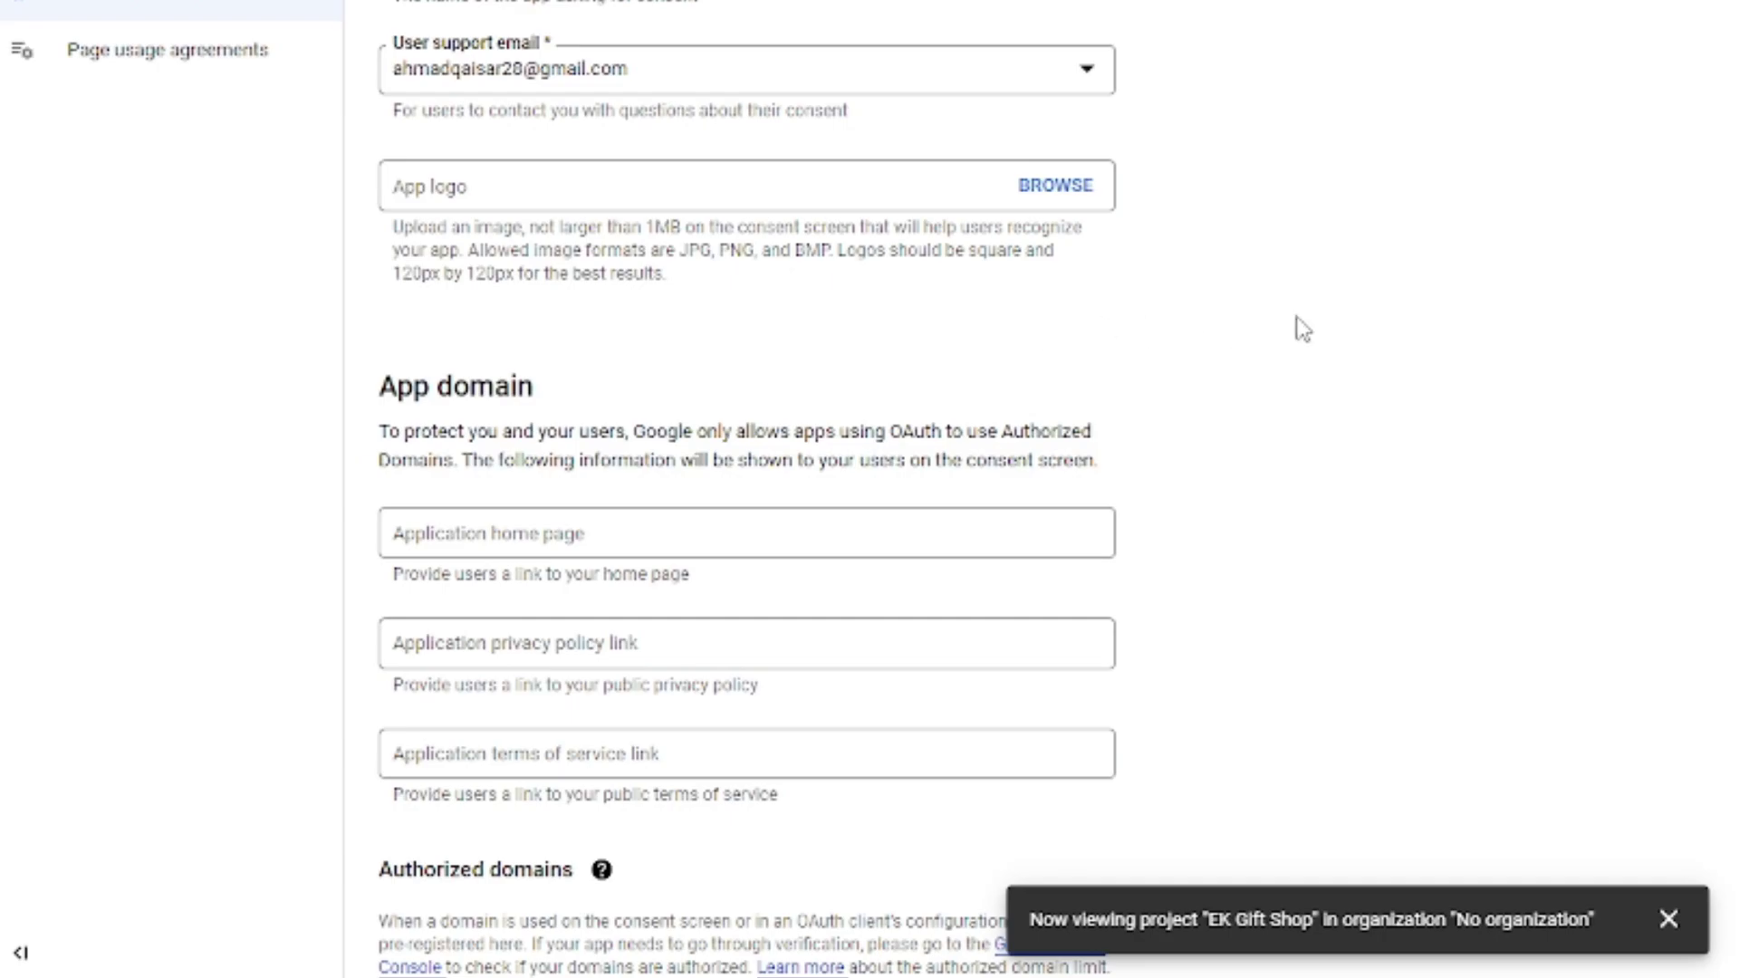
scroll(1299, 327, "down", 2)
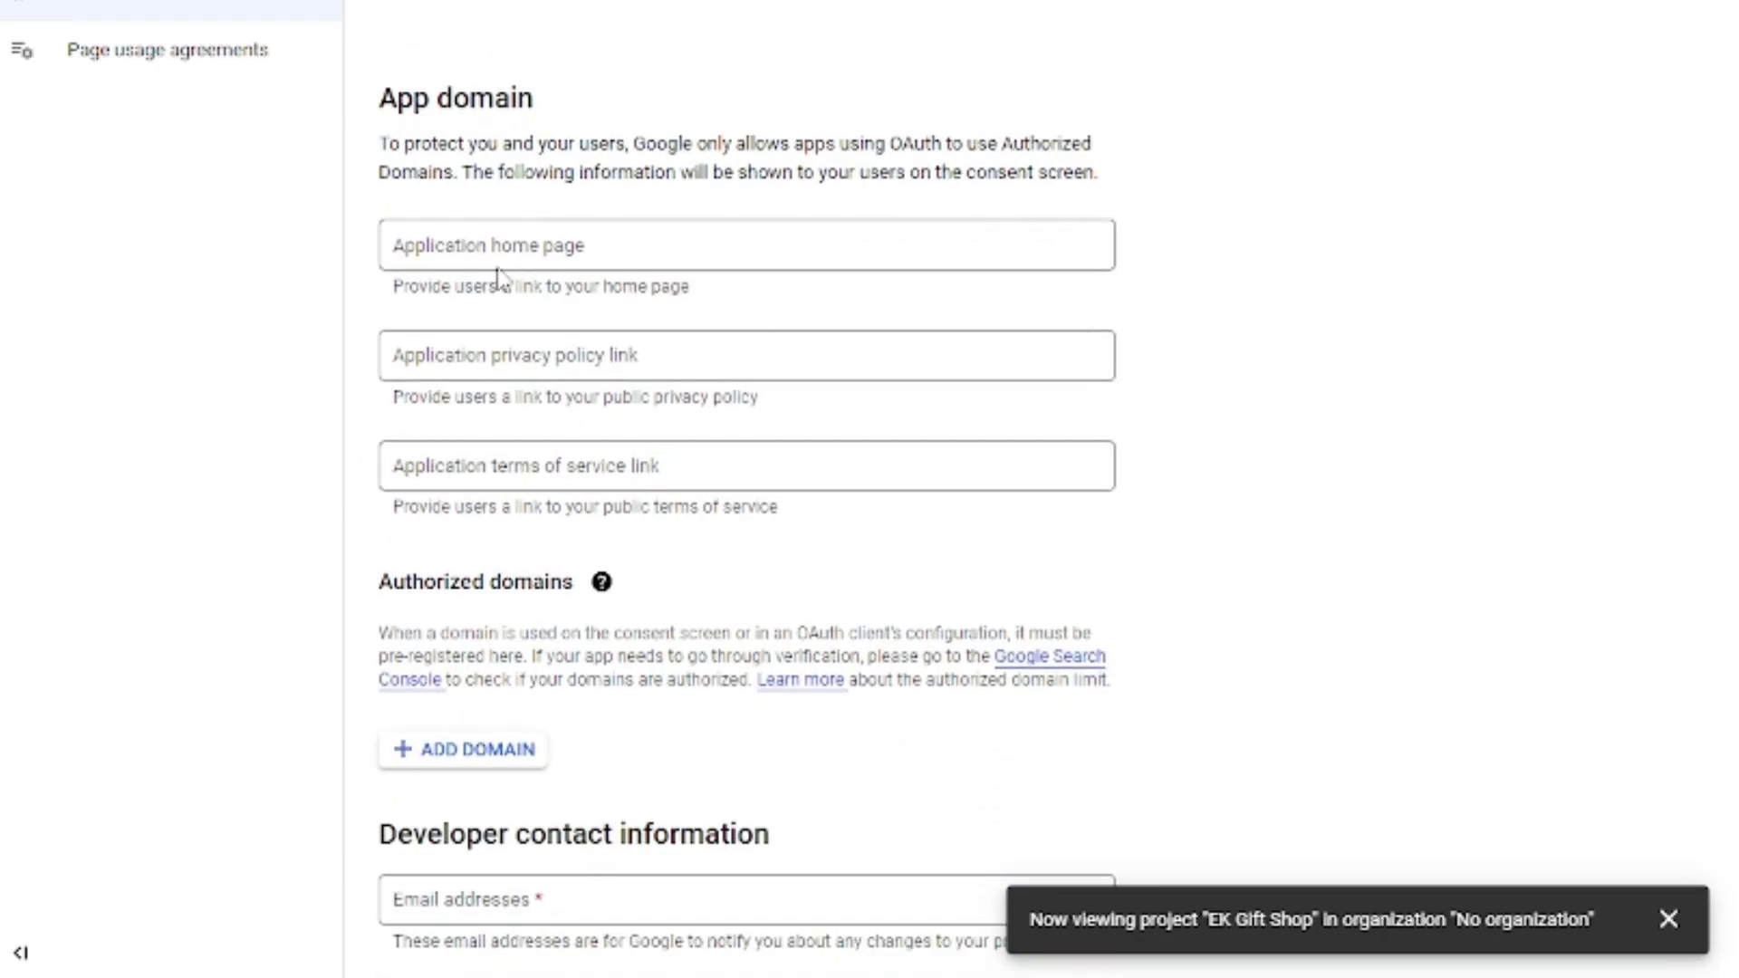
Paste the site address as the application home page.
left_click(445, 251)
right_click(455, 237)
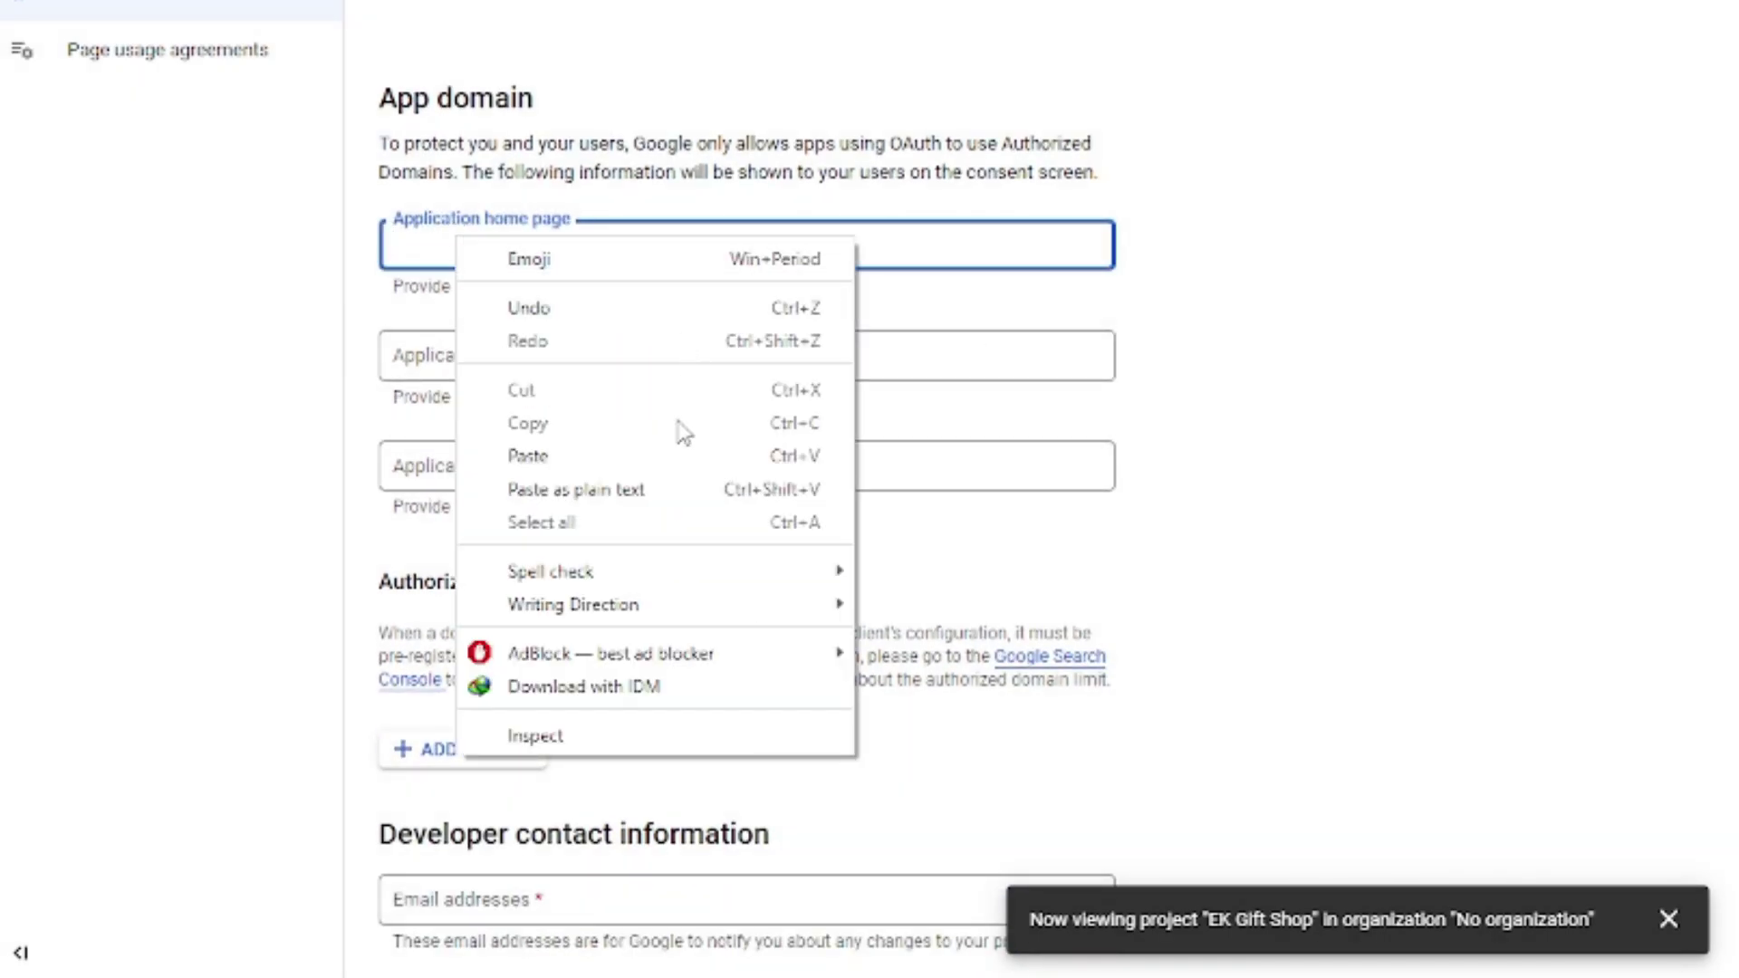
left_click(667, 457)
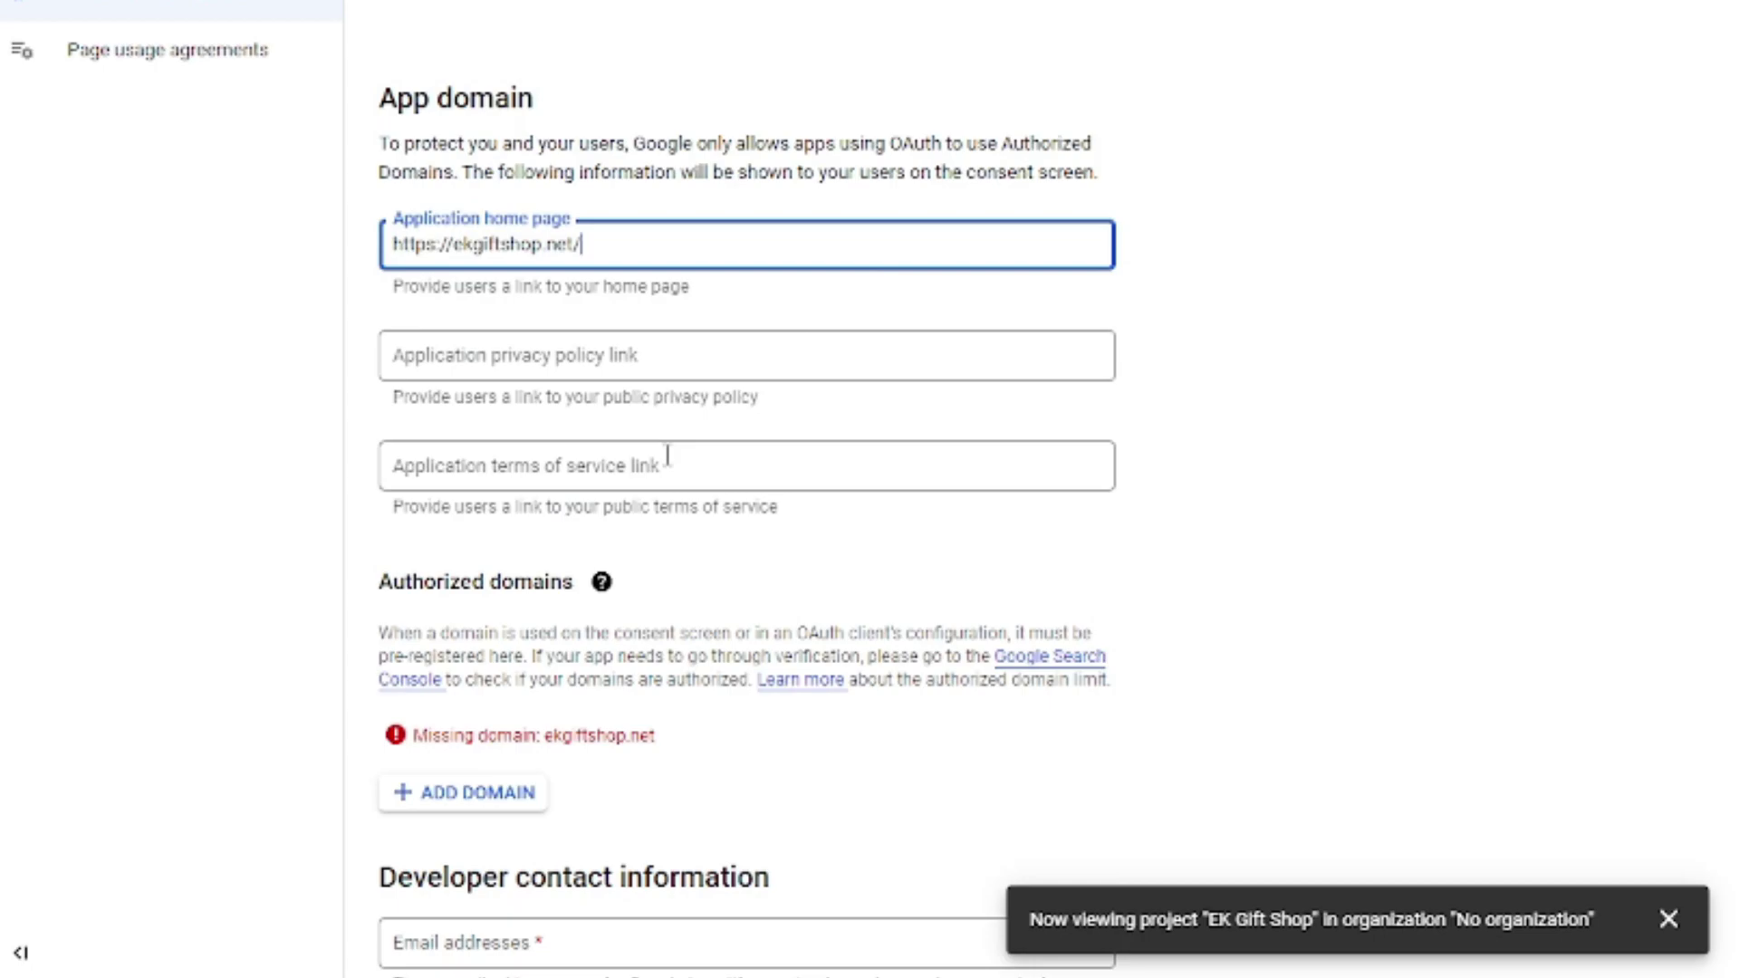
scroll(650, 356, "down", 1)
Authorize the domain ekgiftshop.net, enter the developer contact email, and save to reach Scopes.
left_click(508, 685)
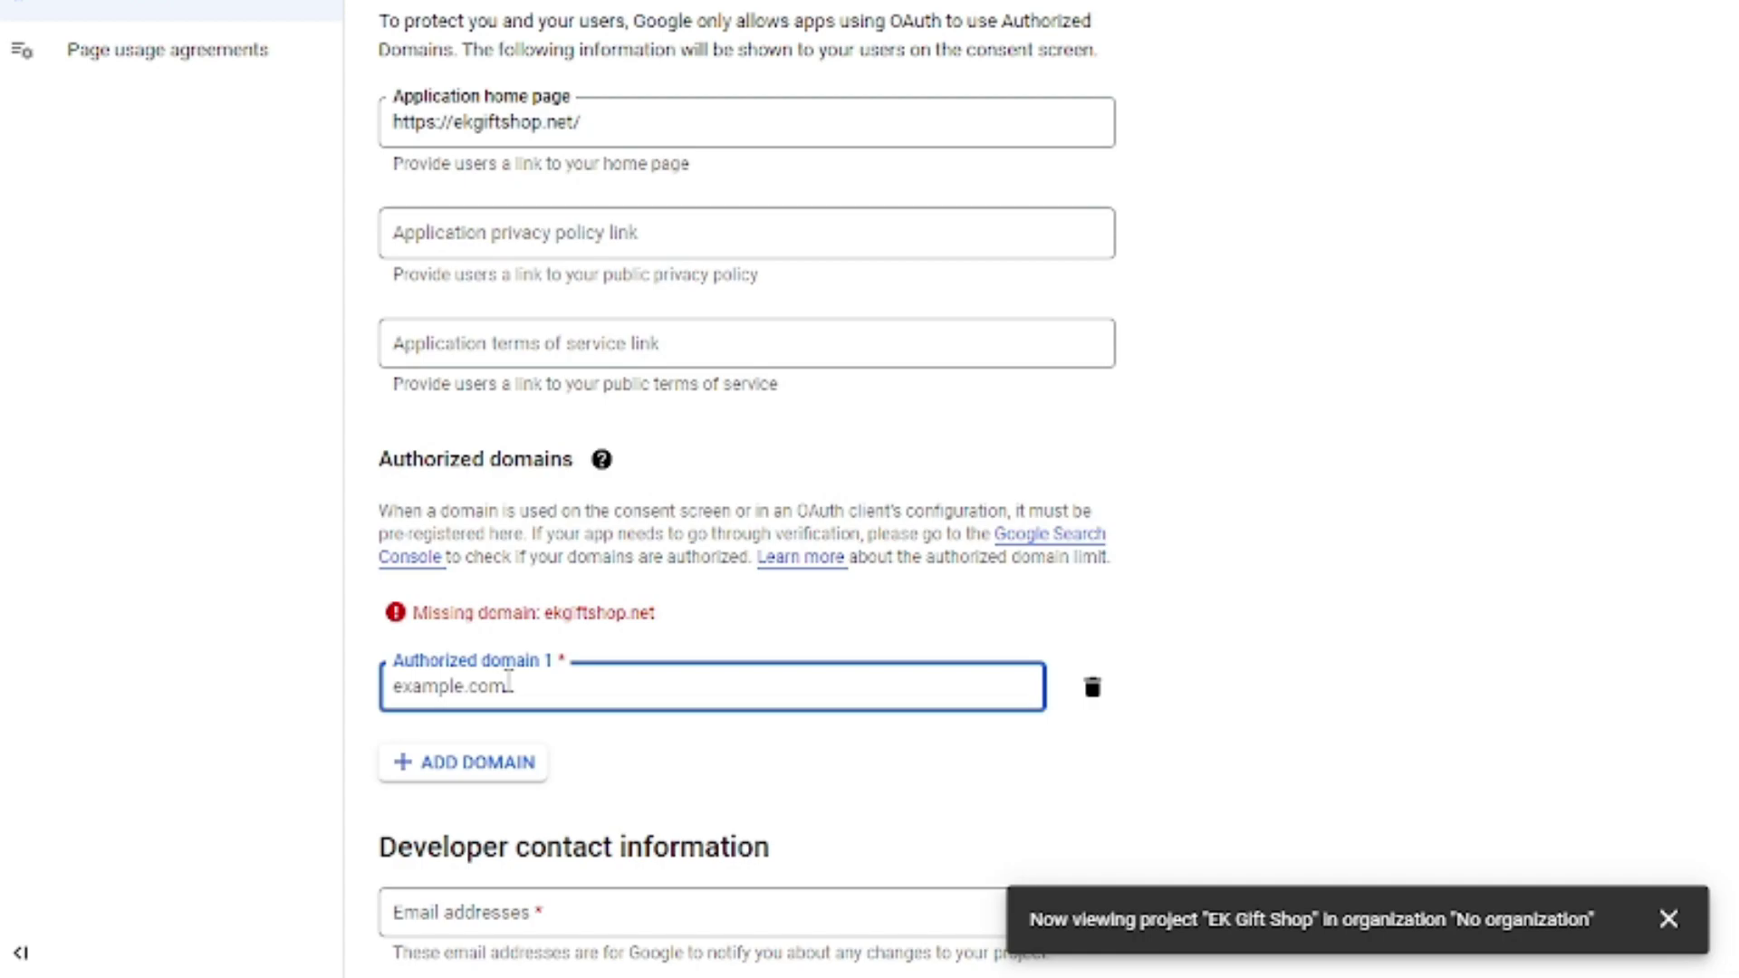
right_click(509, 685)
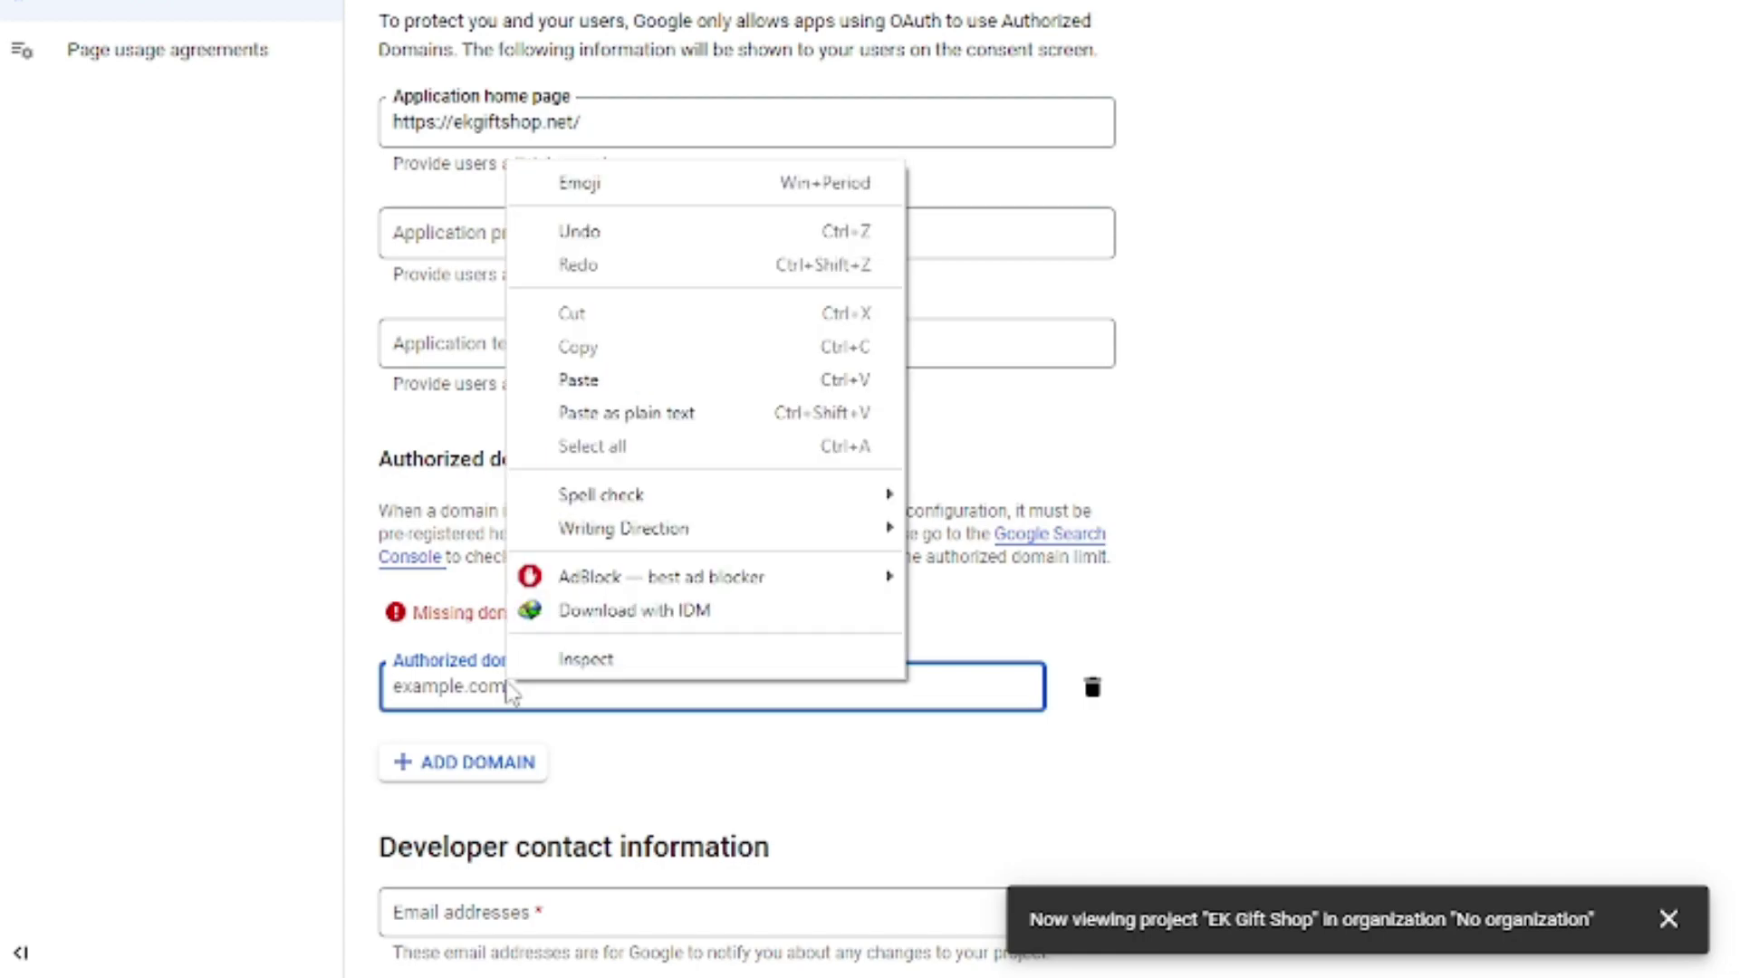
left_click(680, 379)
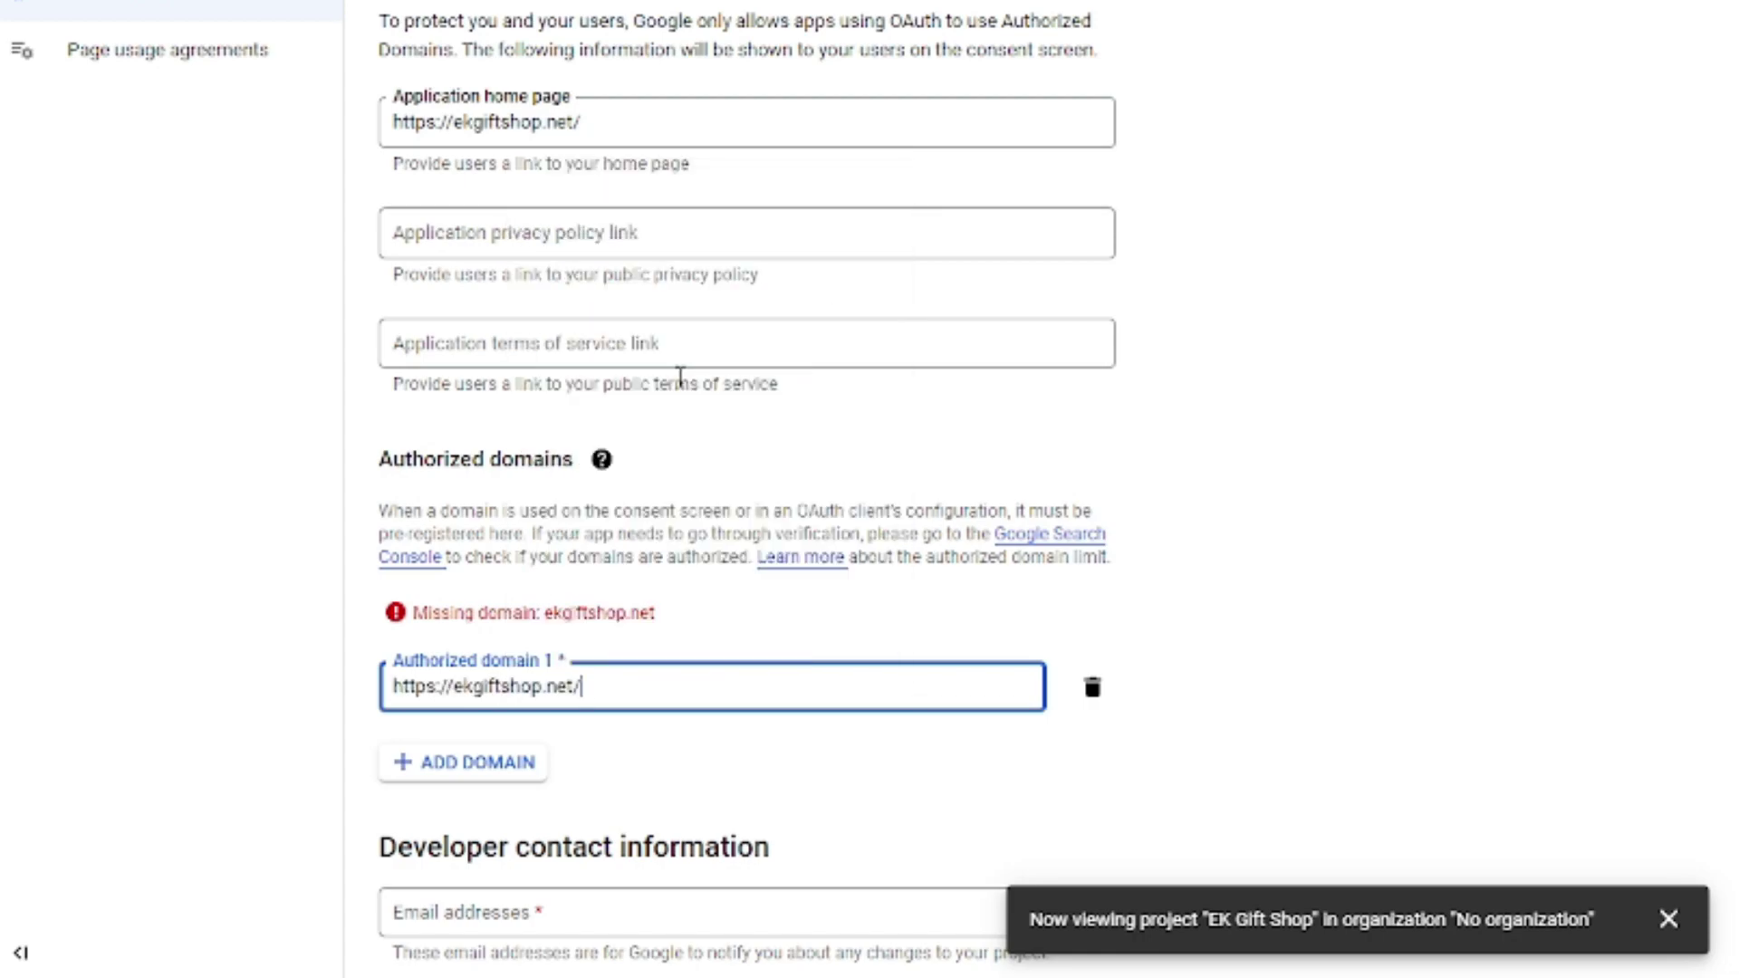
key("BackSpace")
left_click_drag(460, 693, 341, 703)
key("BackSpace")
left_click(310, 697)
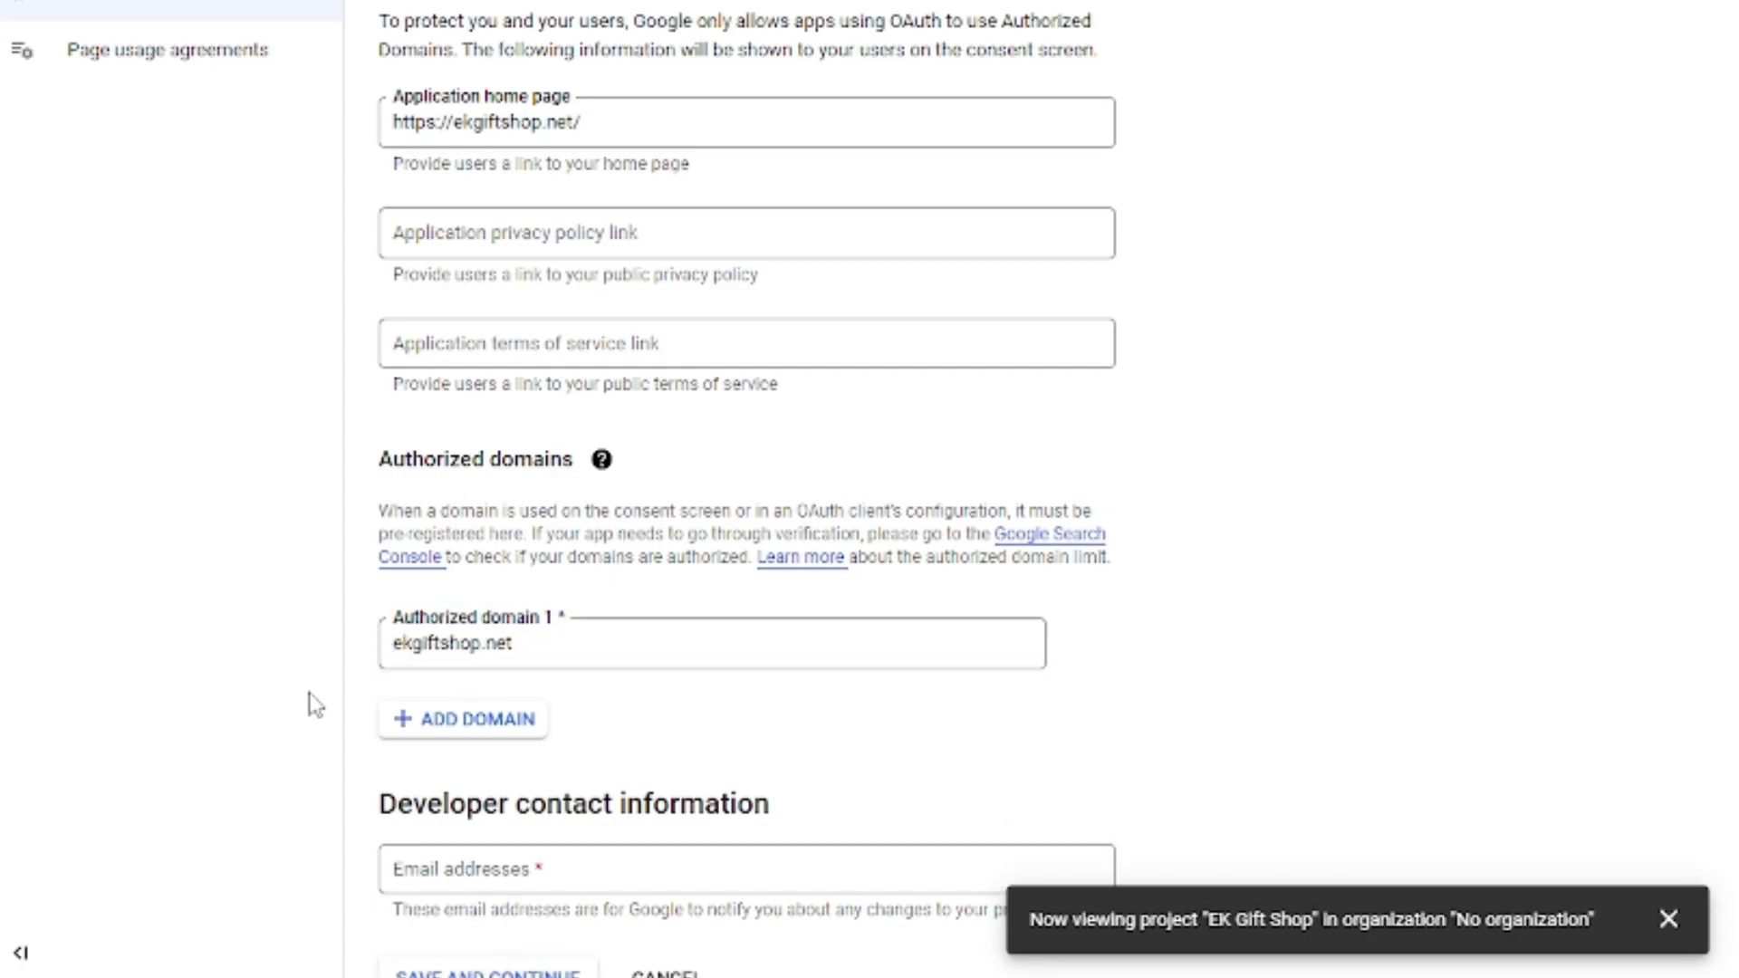
left_click(417, 876)
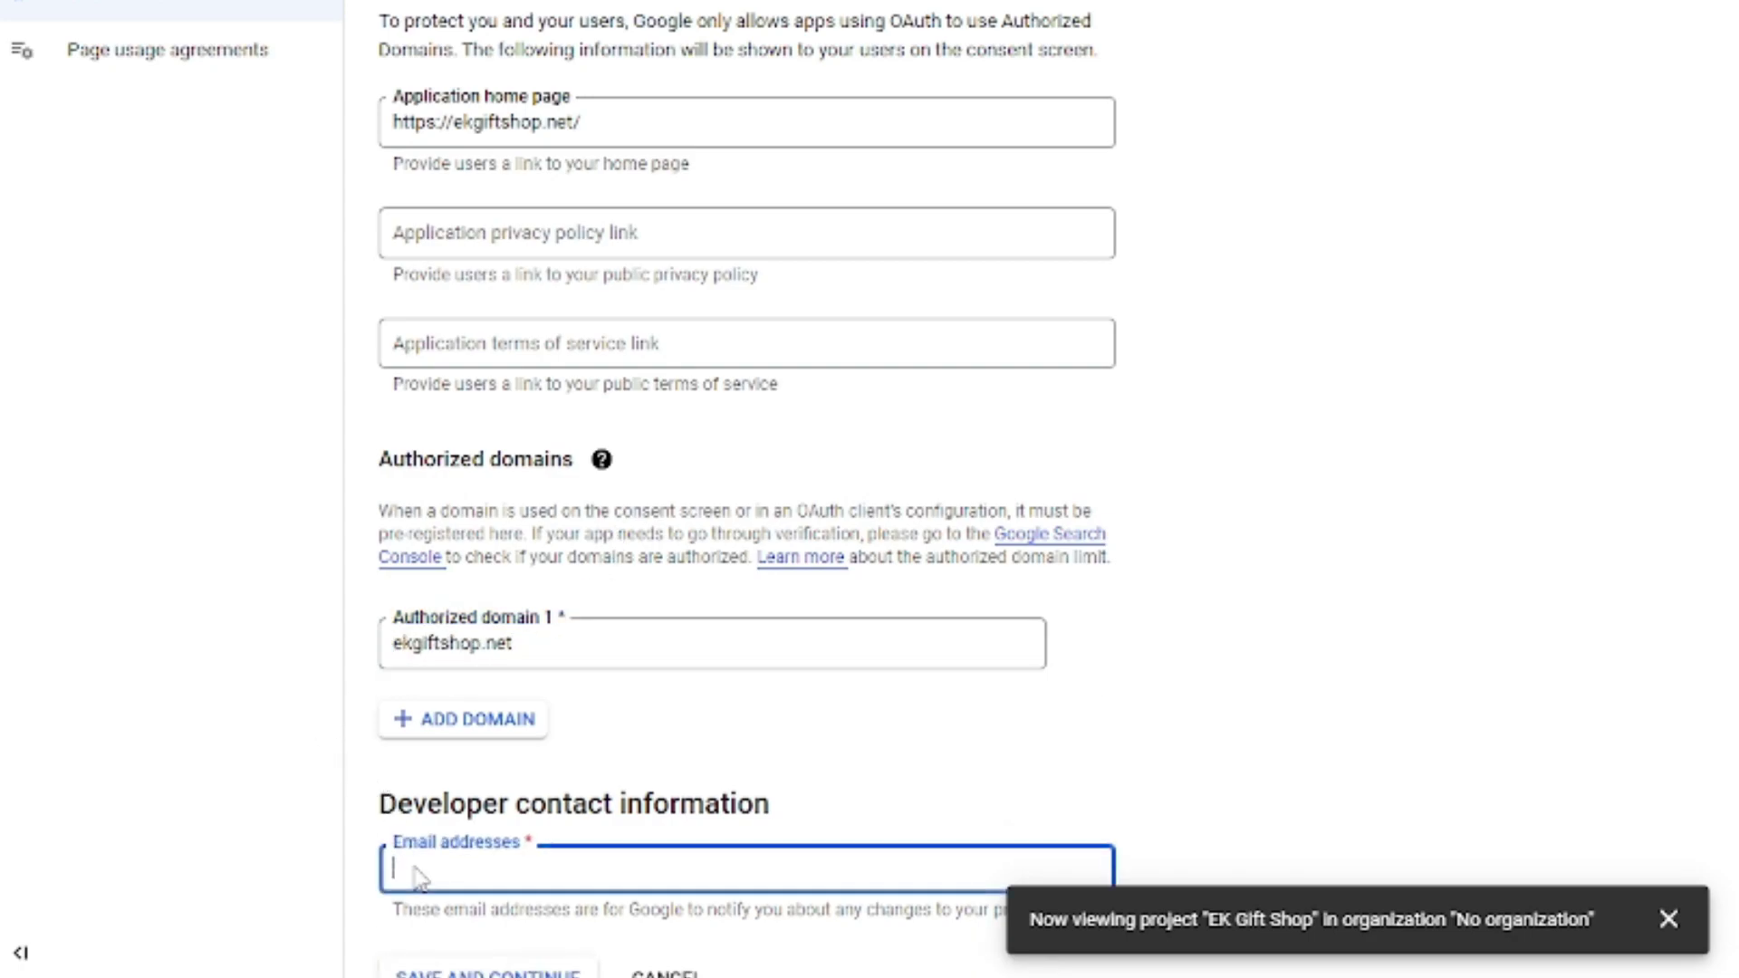
scroll(436, 911, "down", 1)
left_click(460, 945)
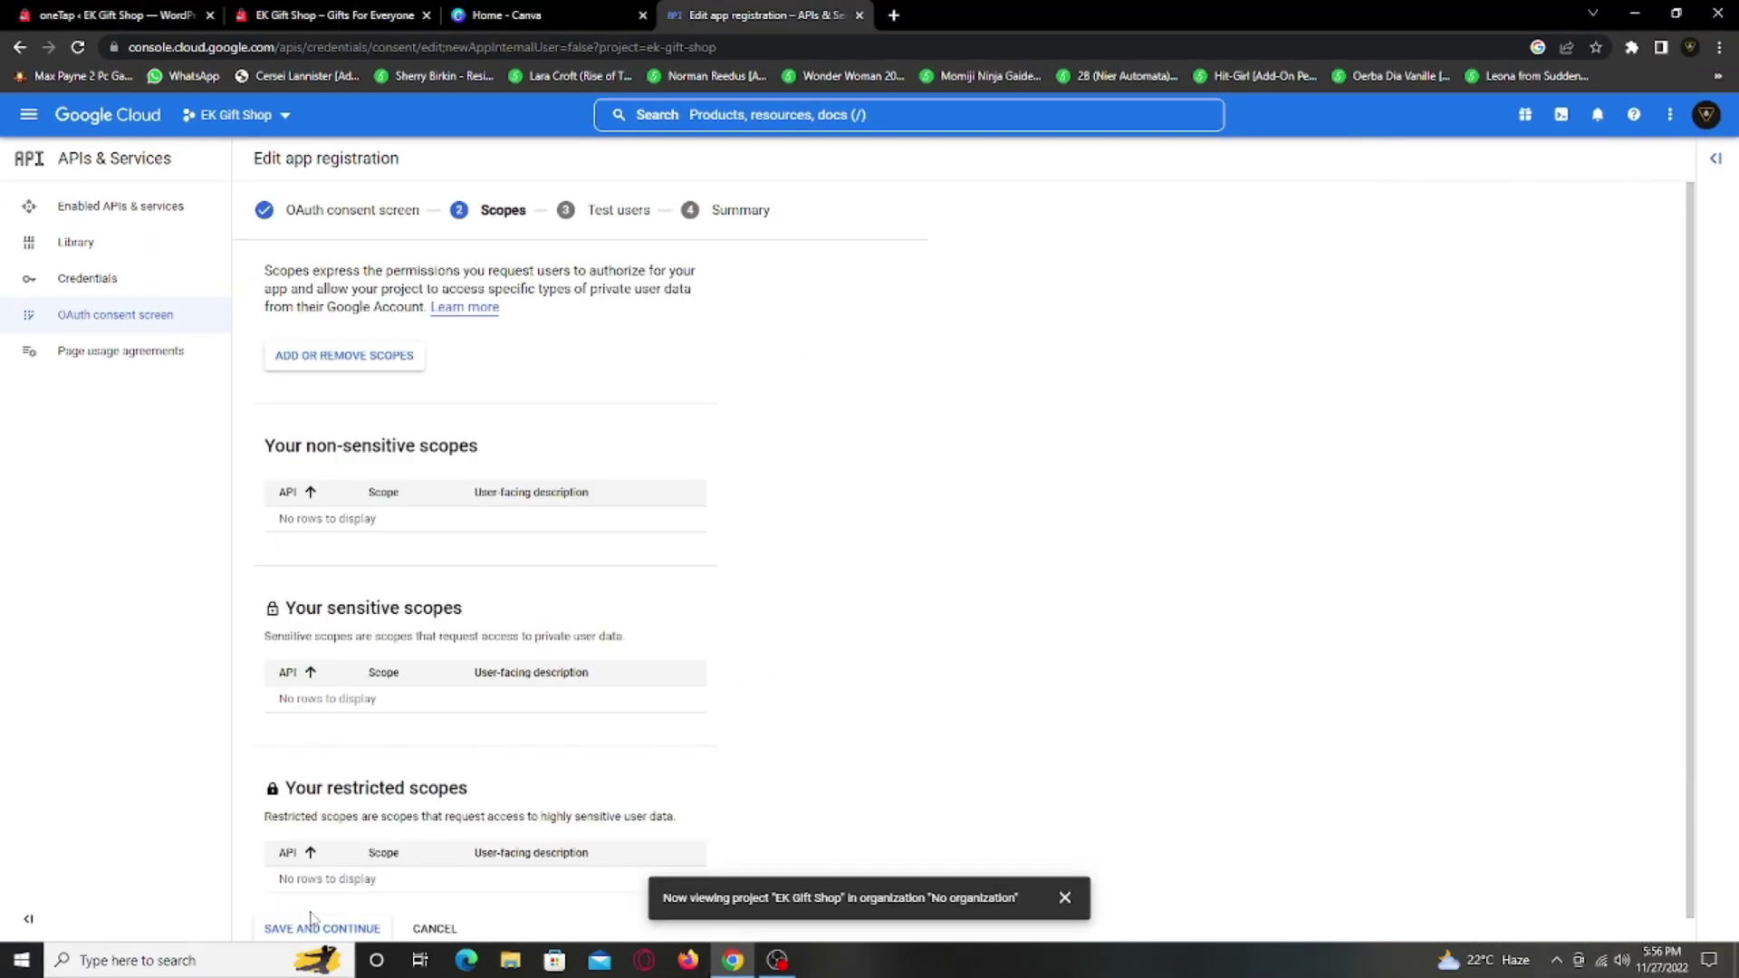
Skip the Scopes and Test users steps to reach the Summary, then view Credentials.
left_click(316, 929)
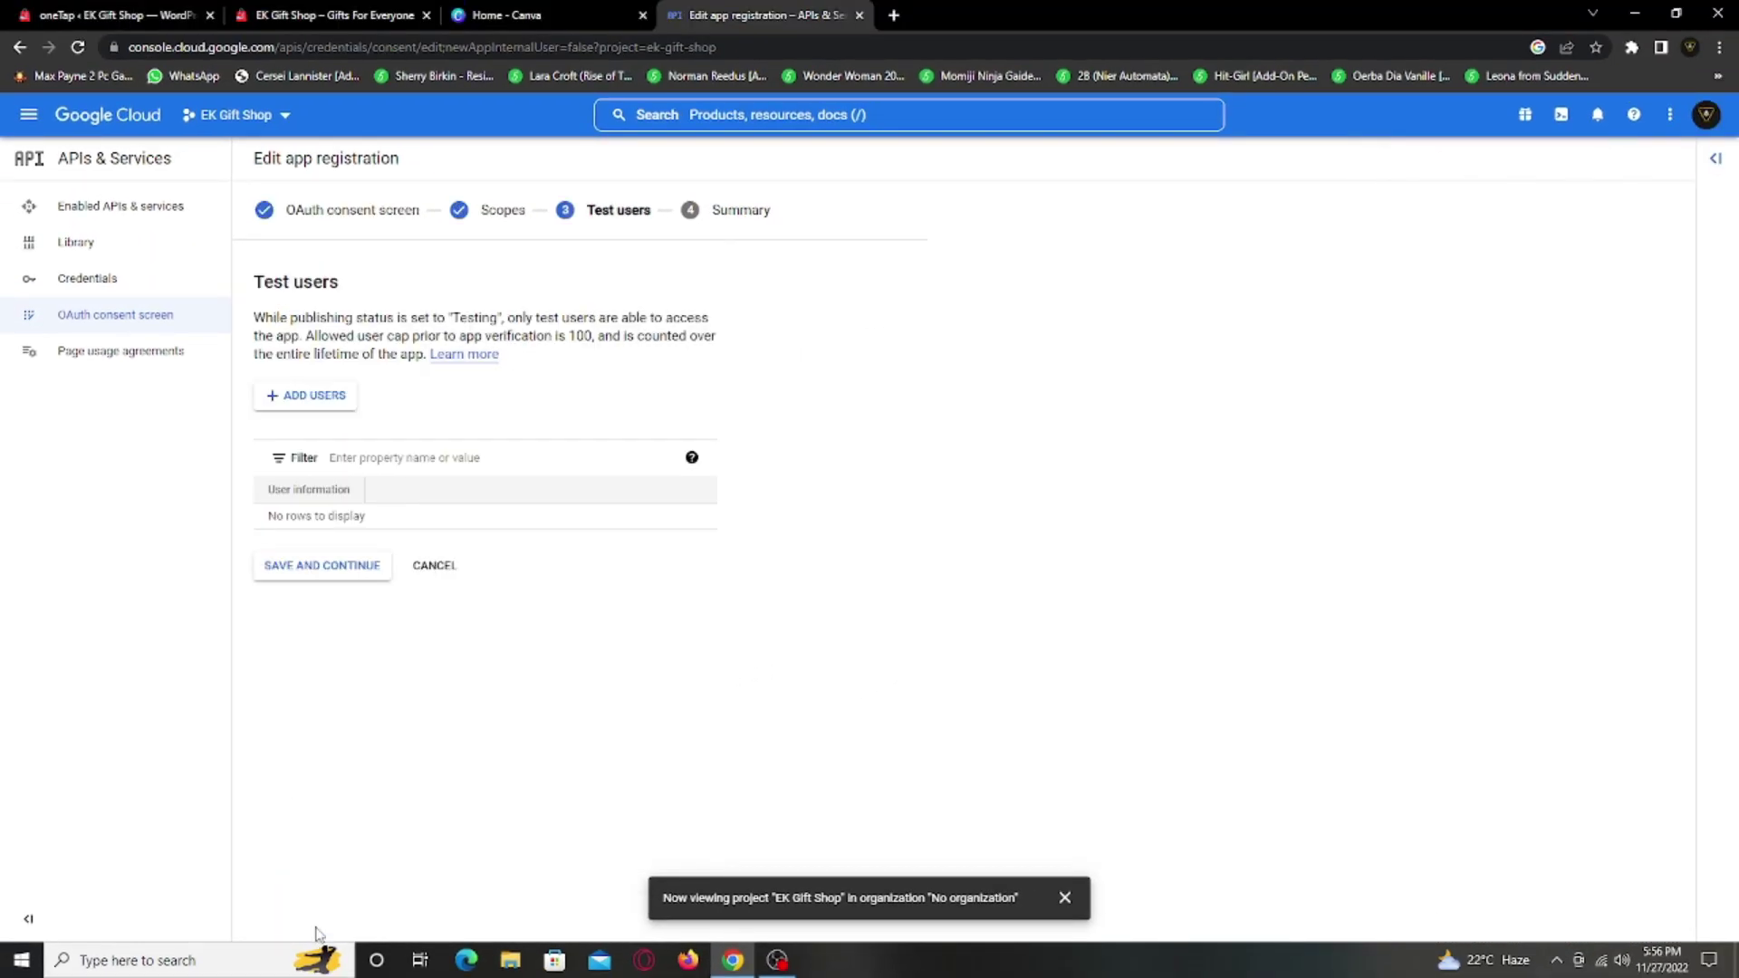
left_click(350, 572)
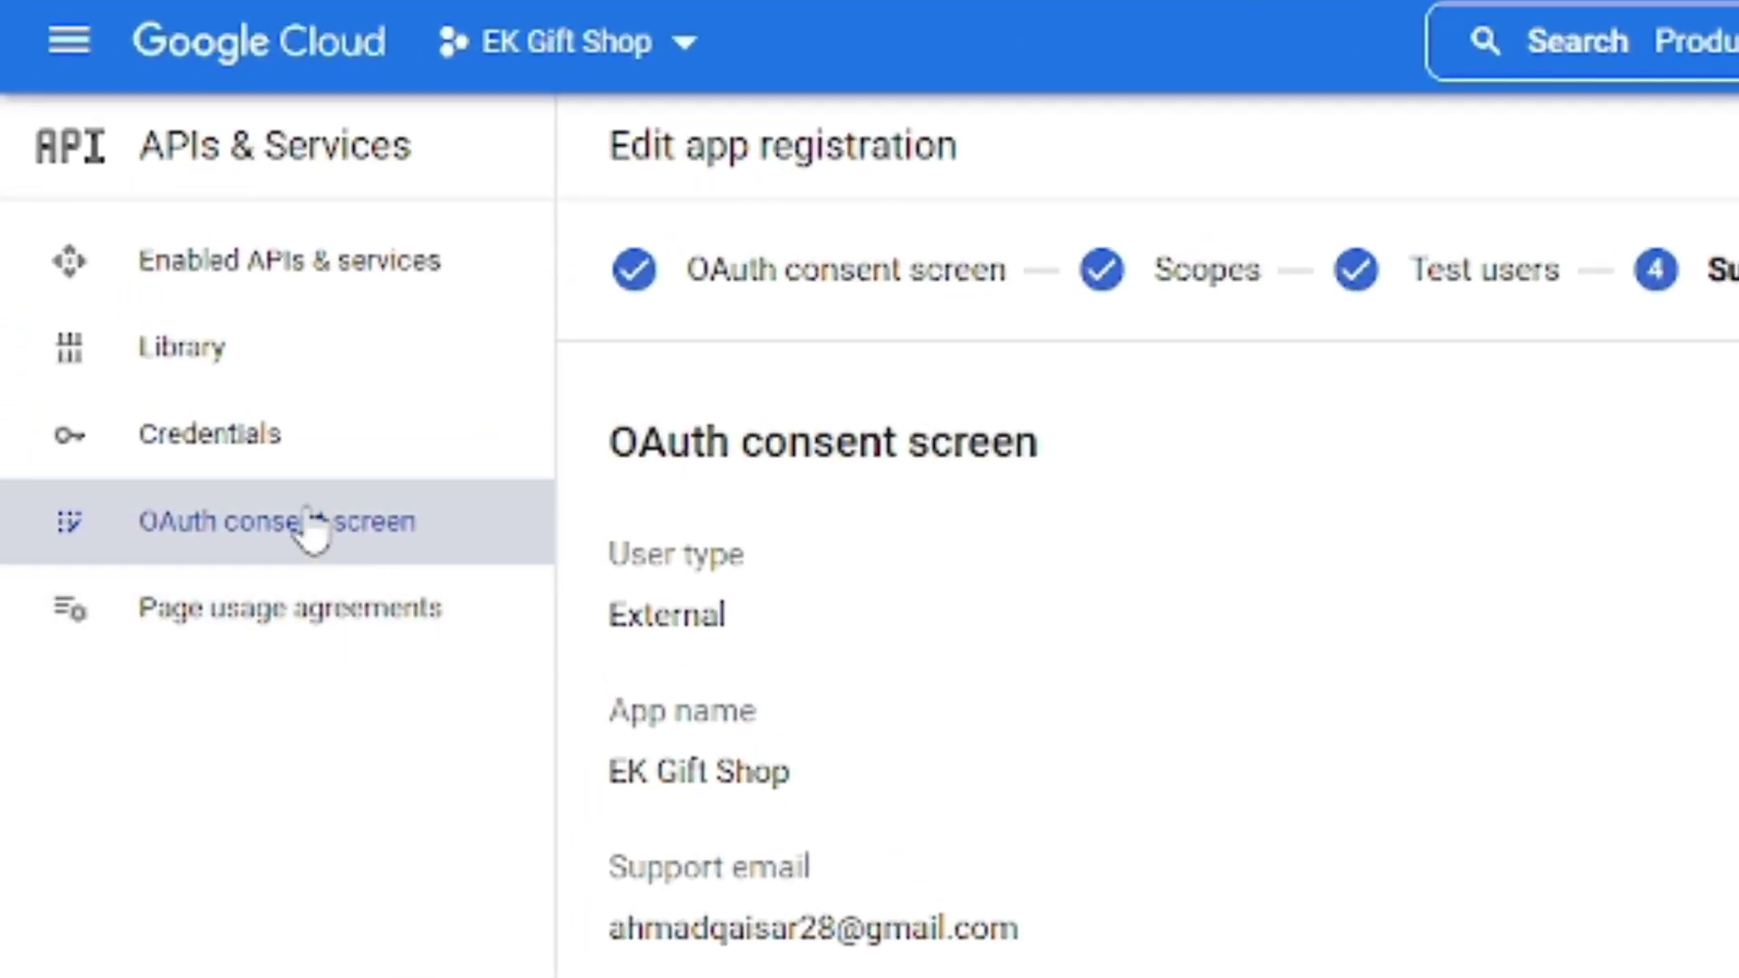
left_click(98, 286)
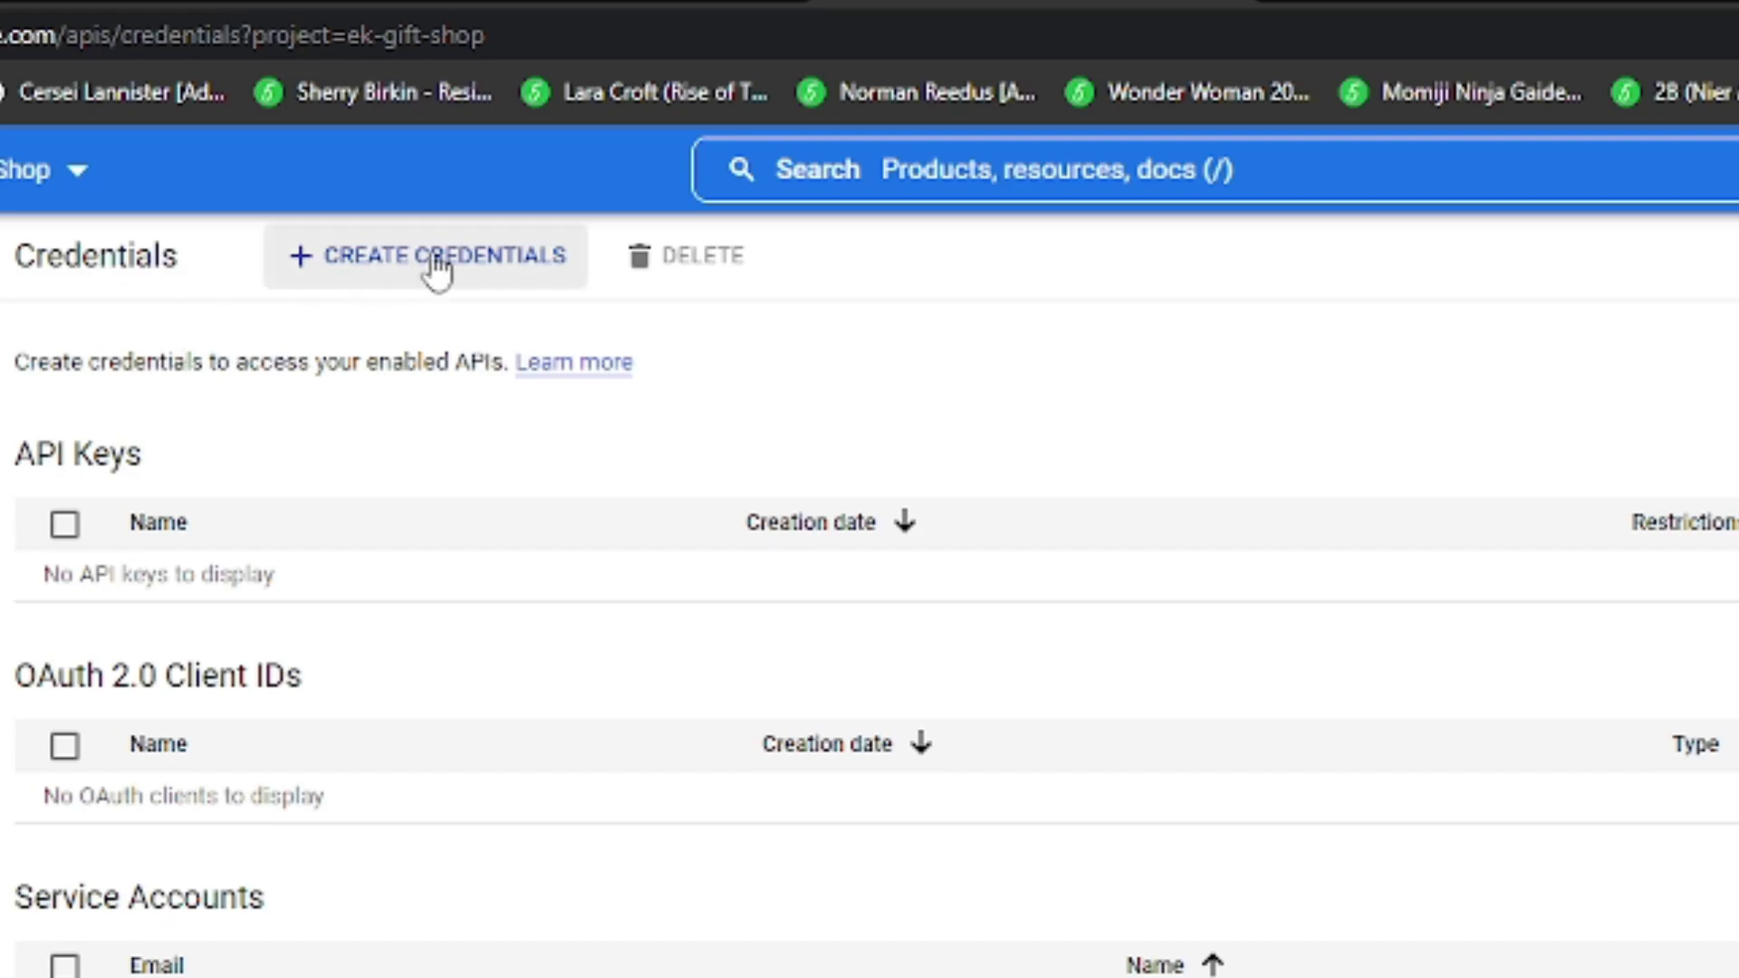
Start a new OAuth client ID of type Web application.
left_click(469, 260)
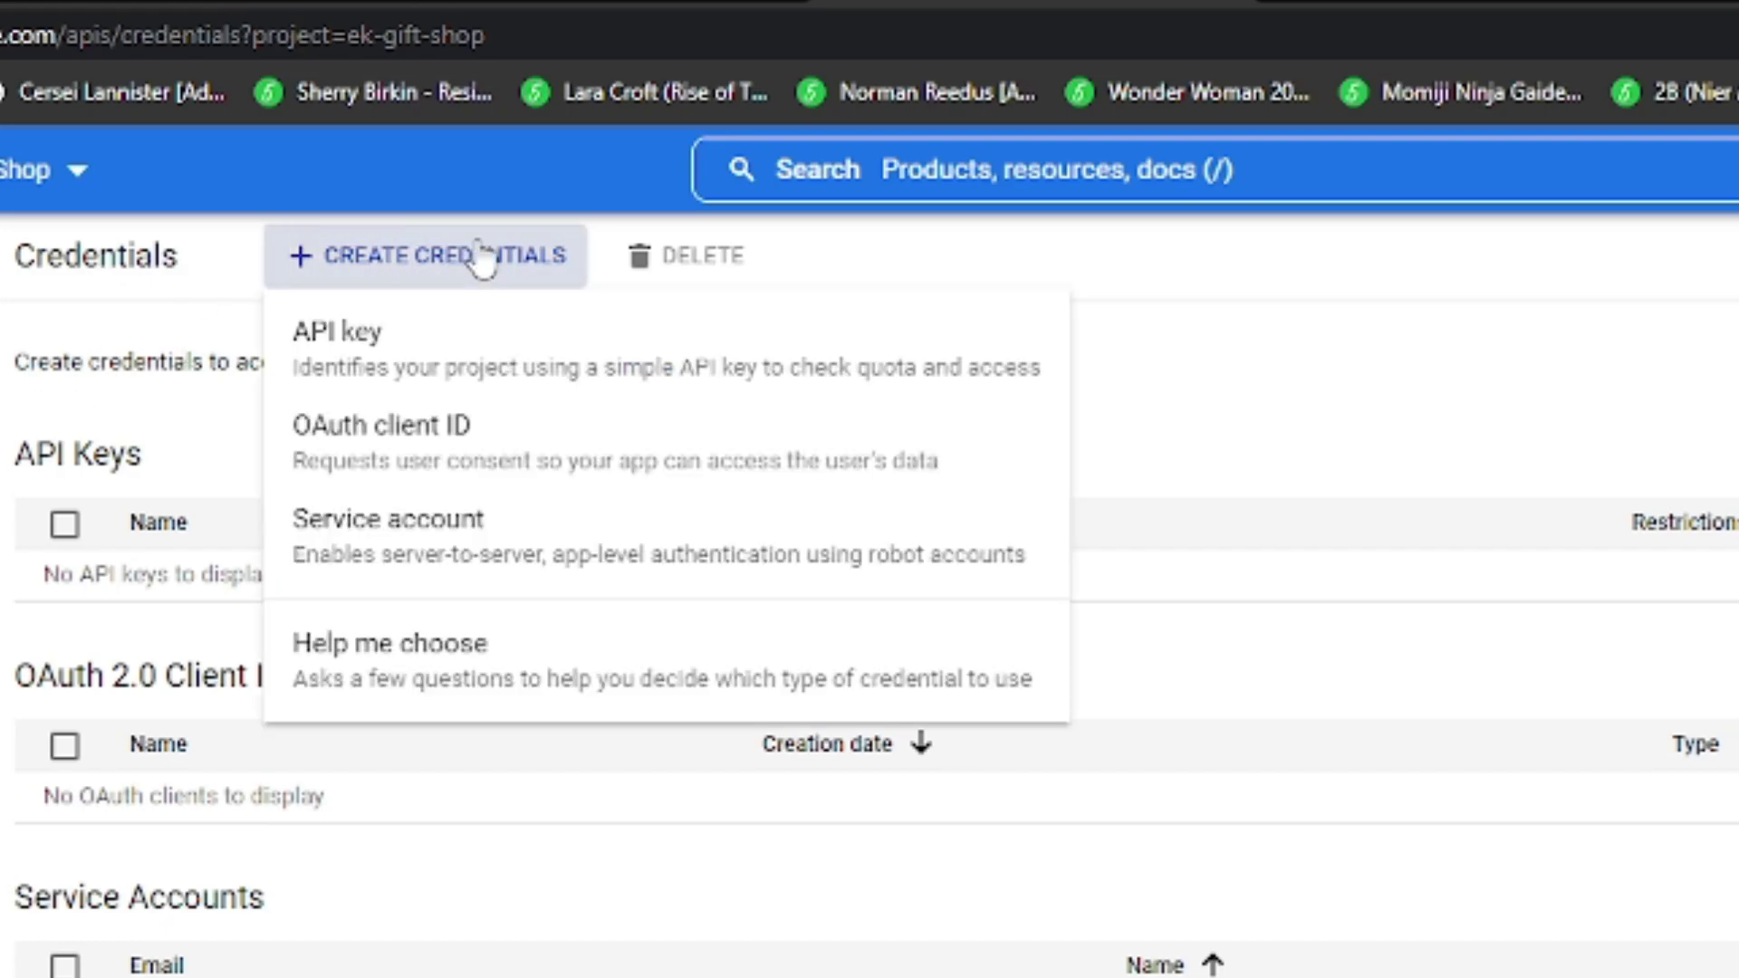
left_click(505, 465)
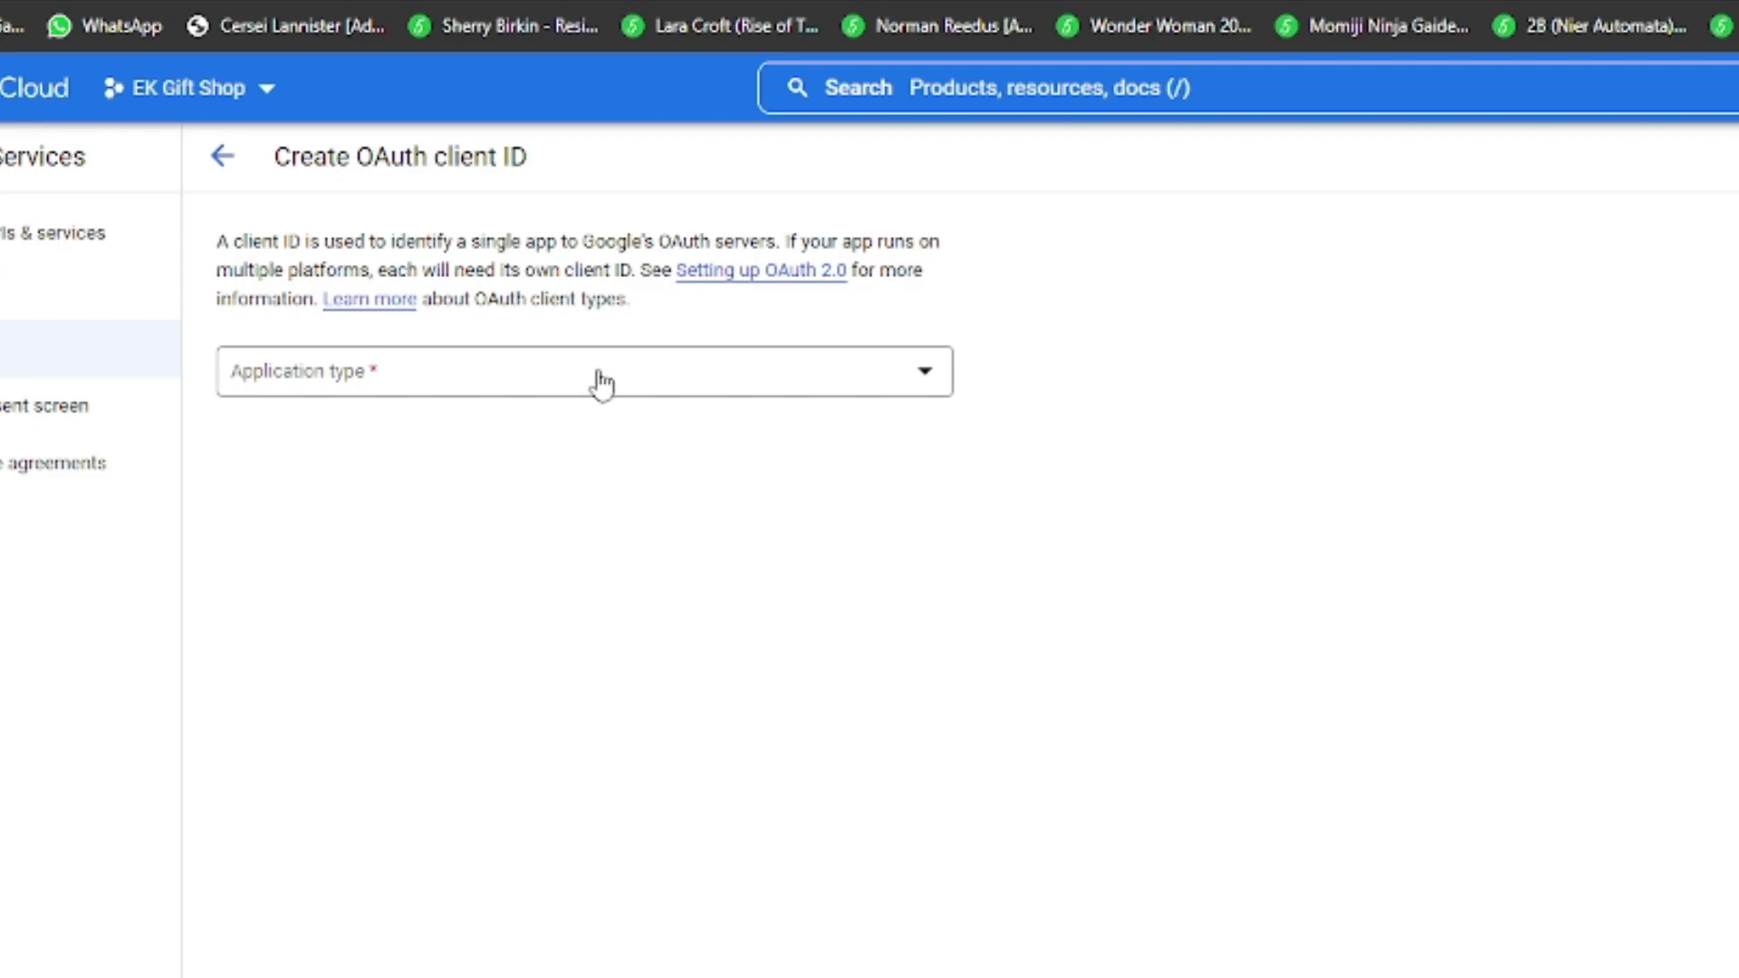
left_click(602, 380)
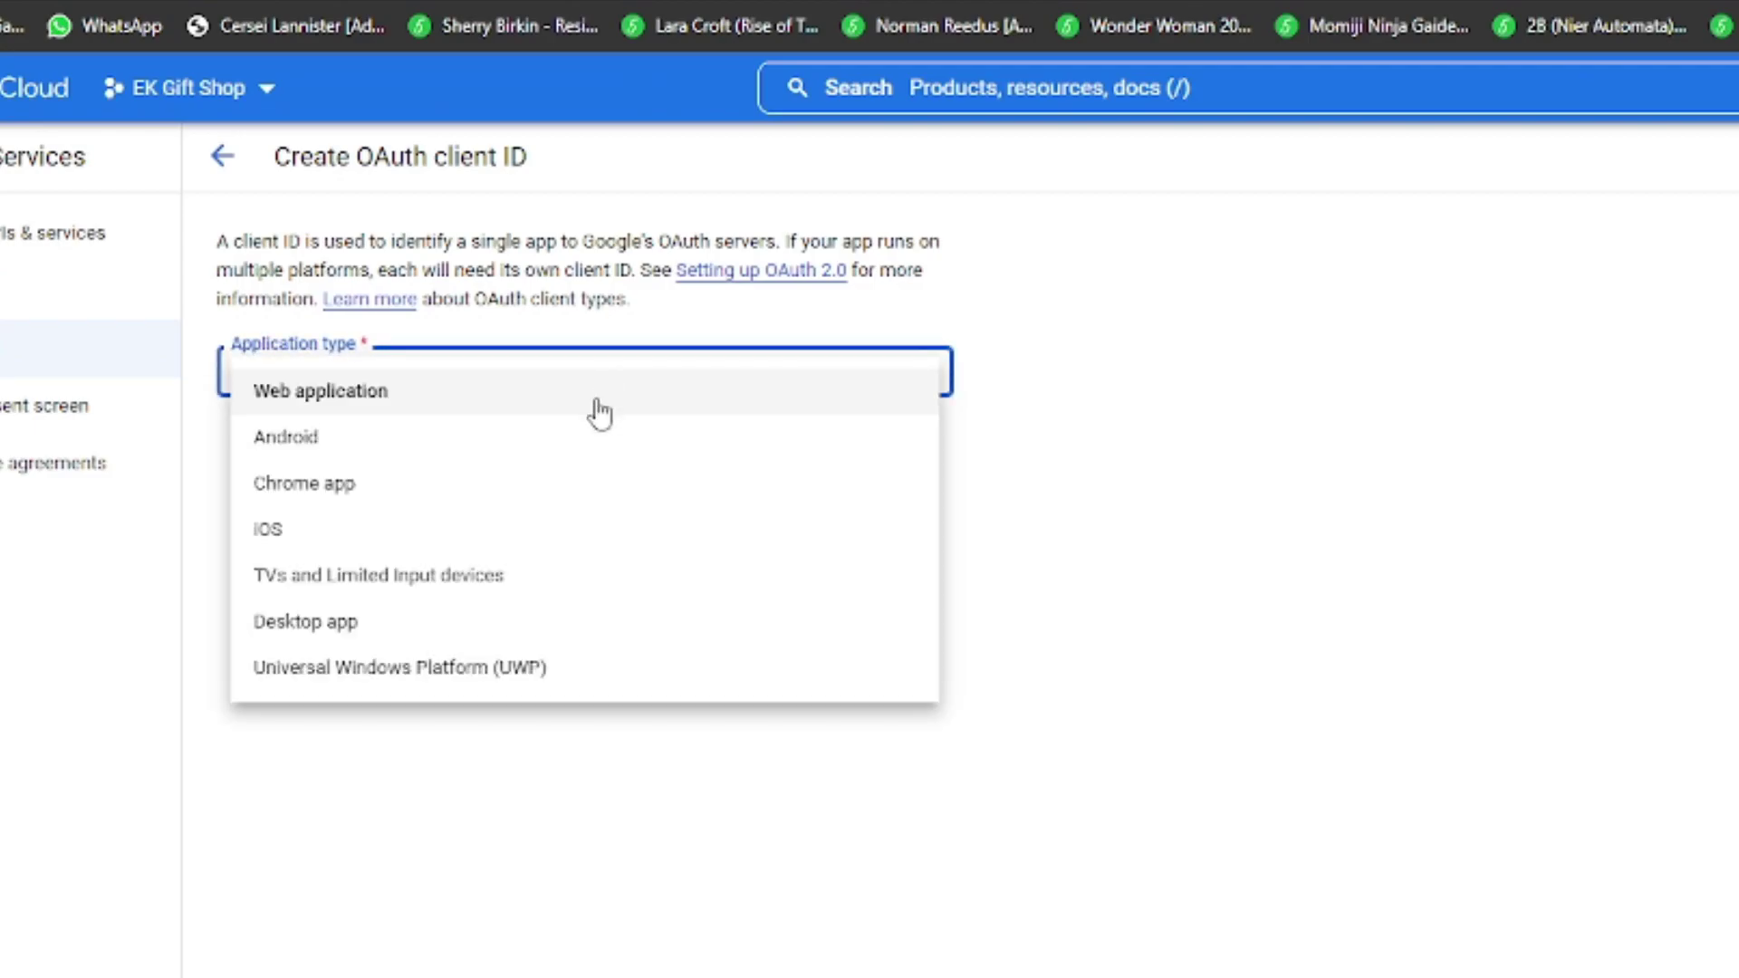
left_click(598, 408)
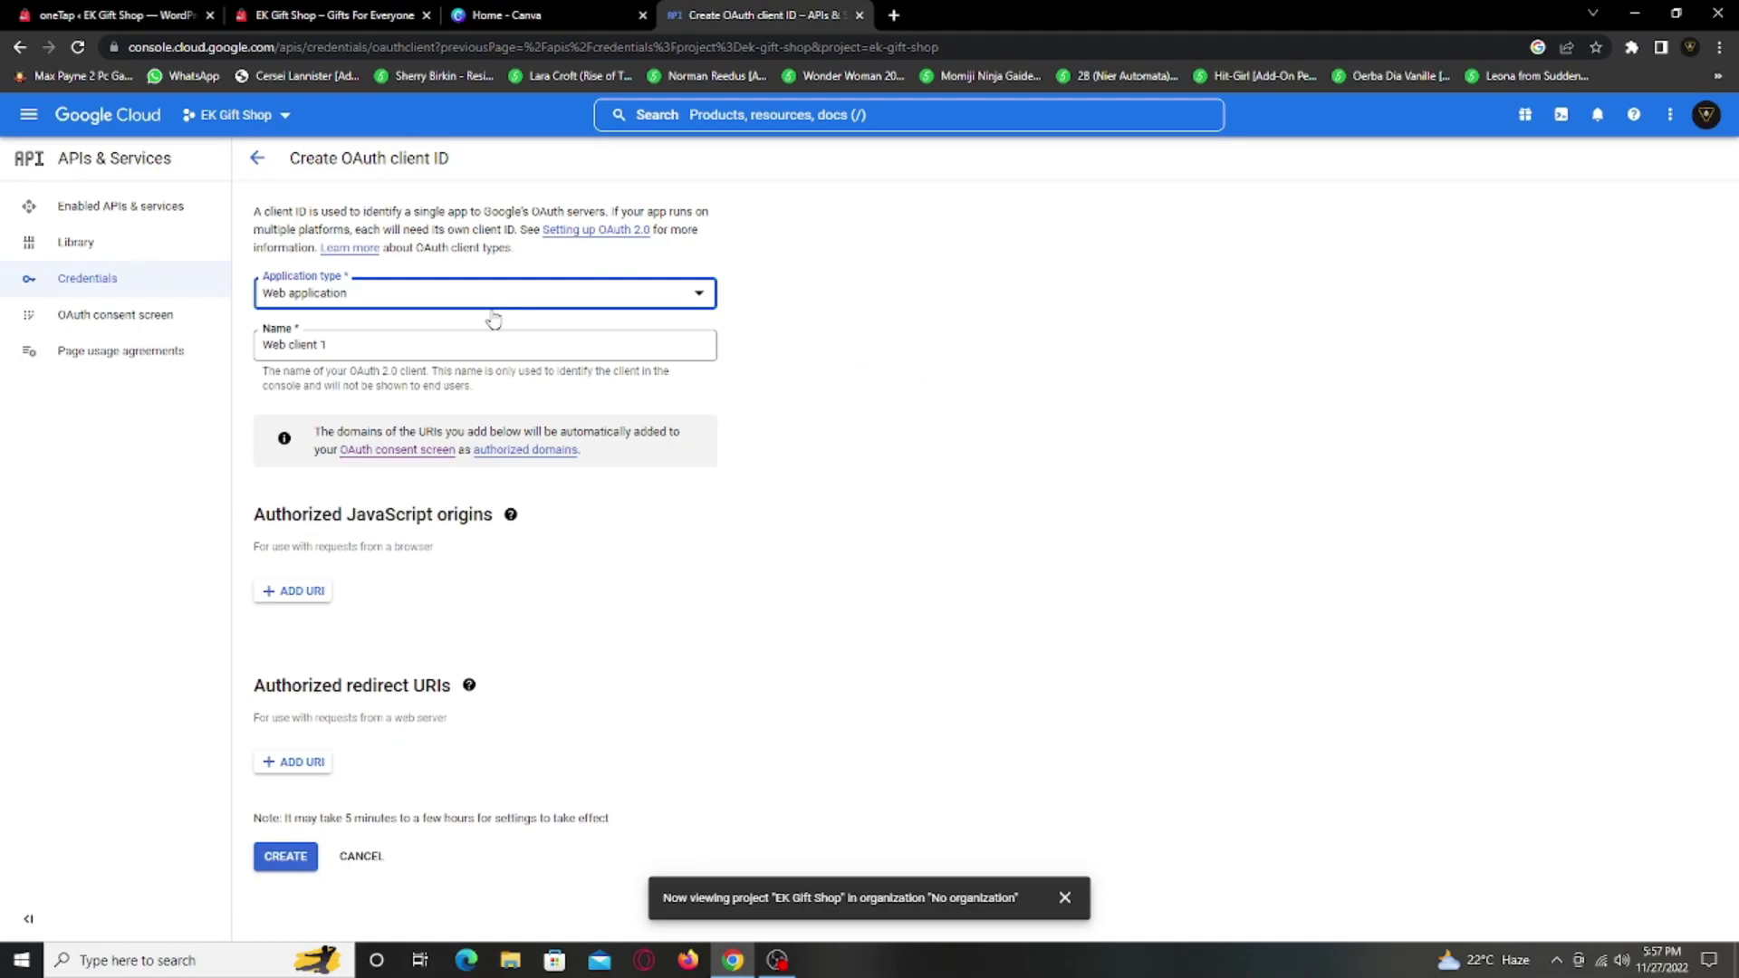
left_click(373, 707)
left_click(460, 657)
right_click(460, 658)
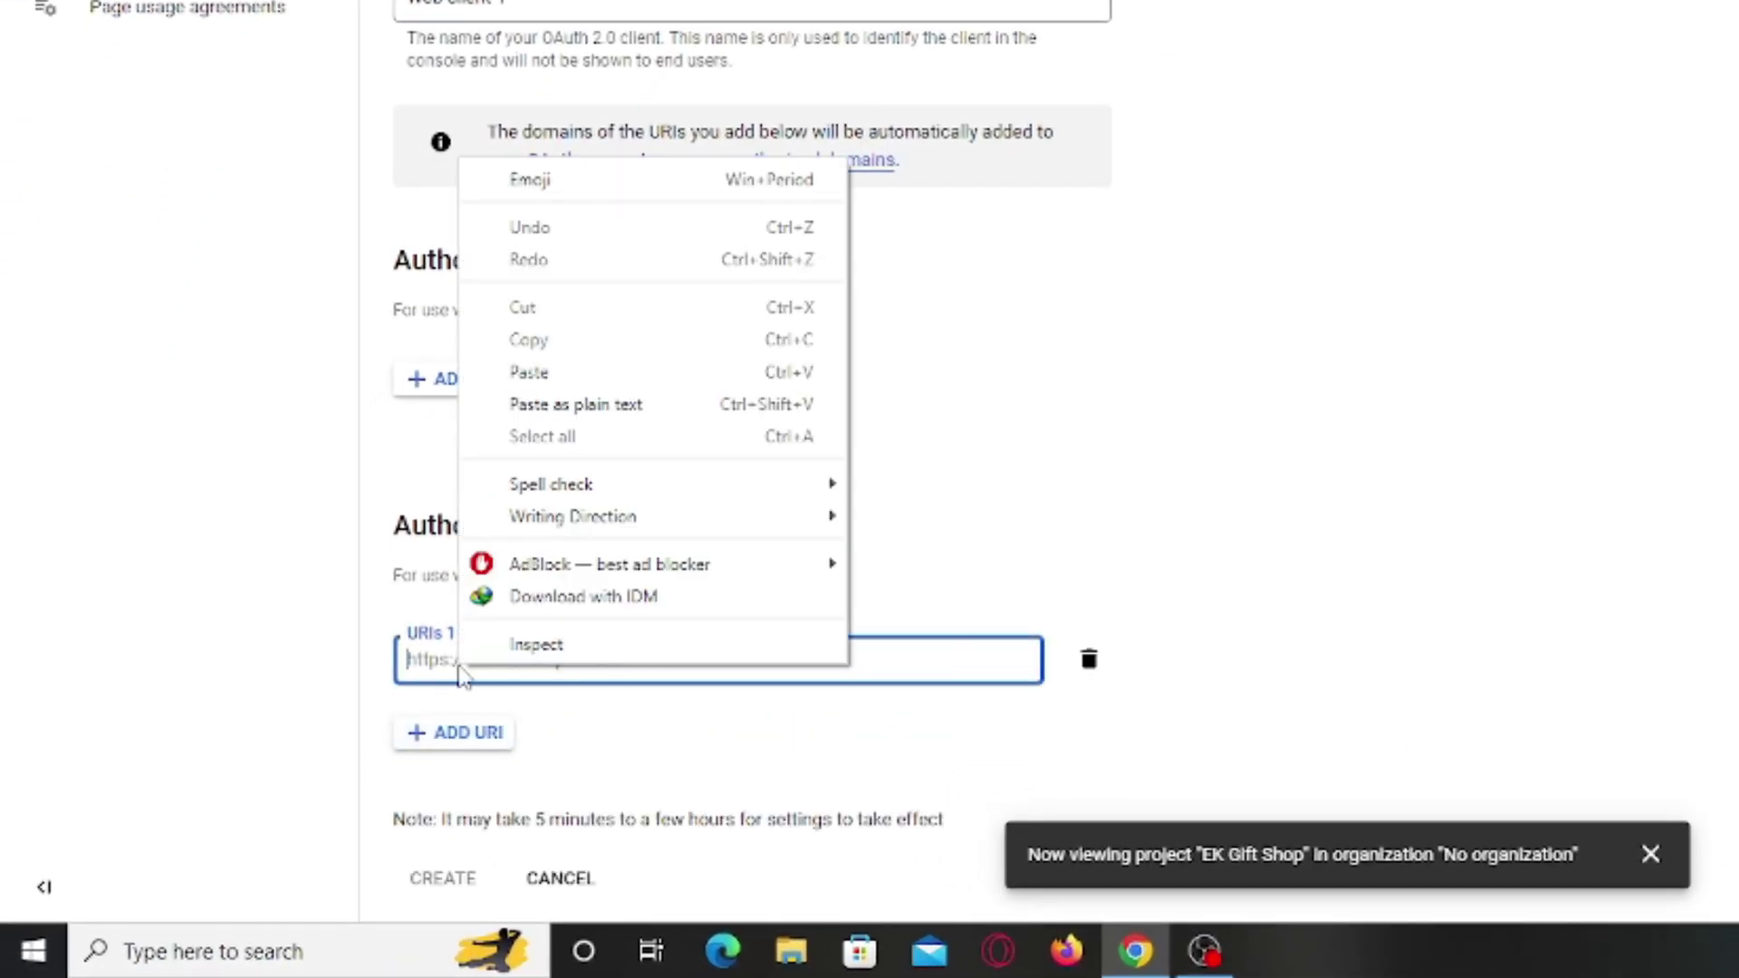
left_click(636, 378)
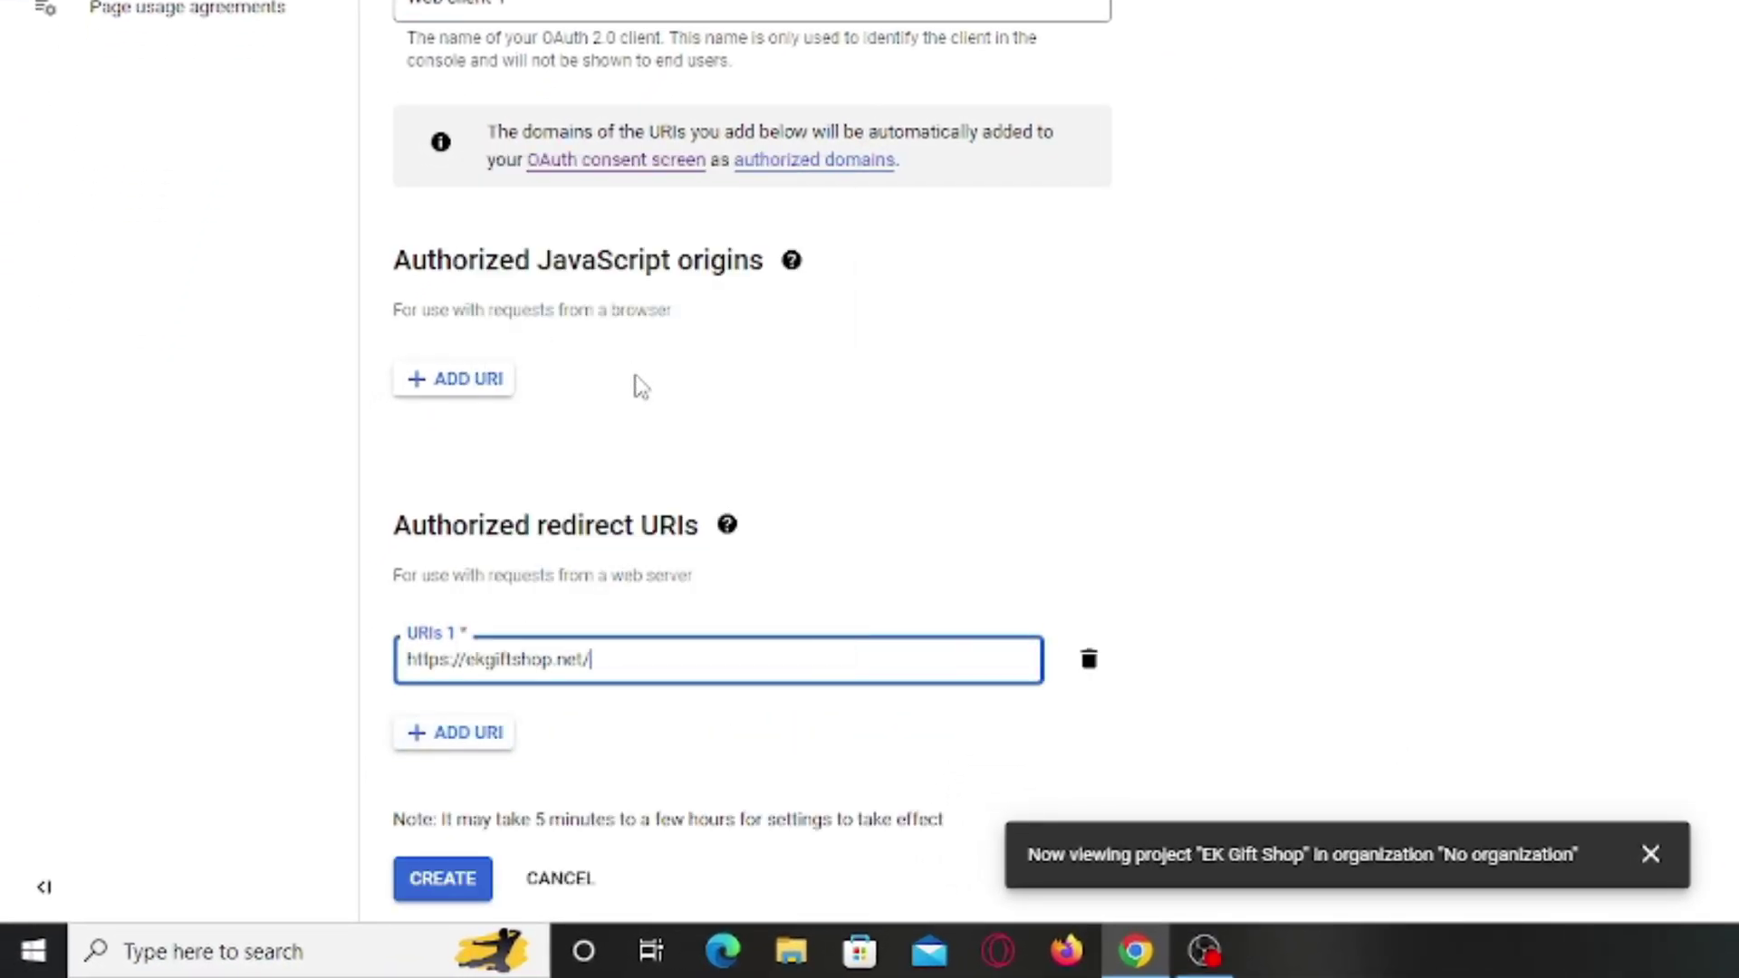
left_click(443, 879)
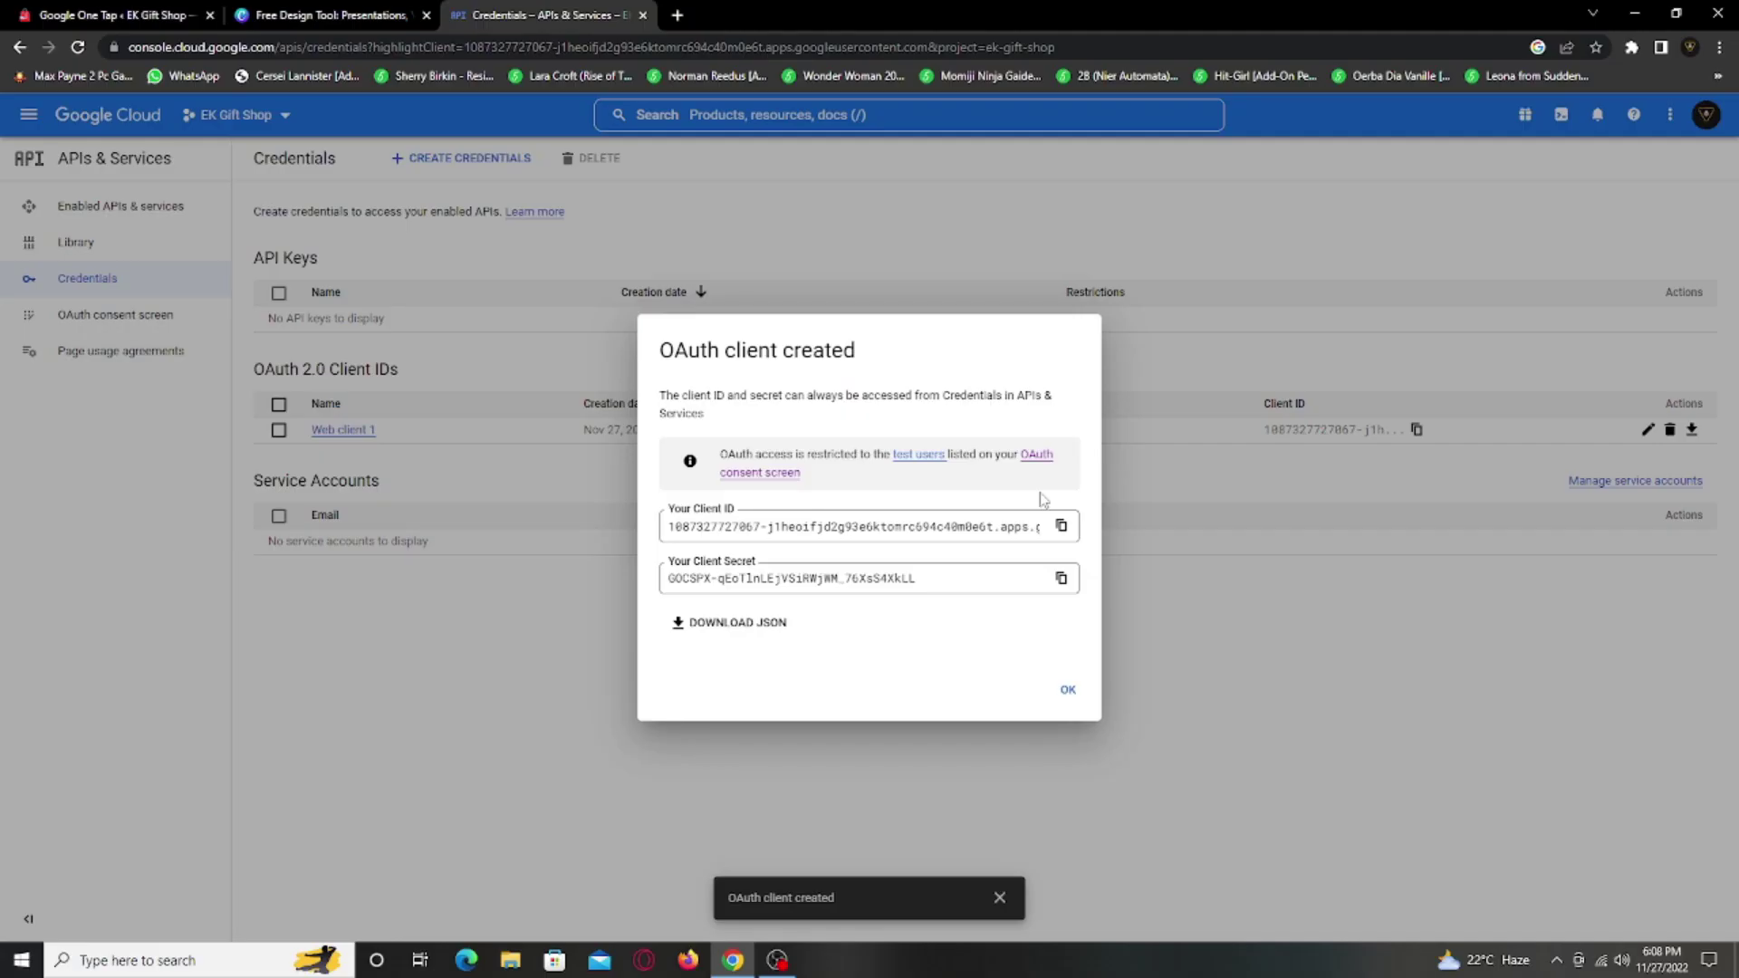
left_click(1062, 529)
left_click(141, 17)
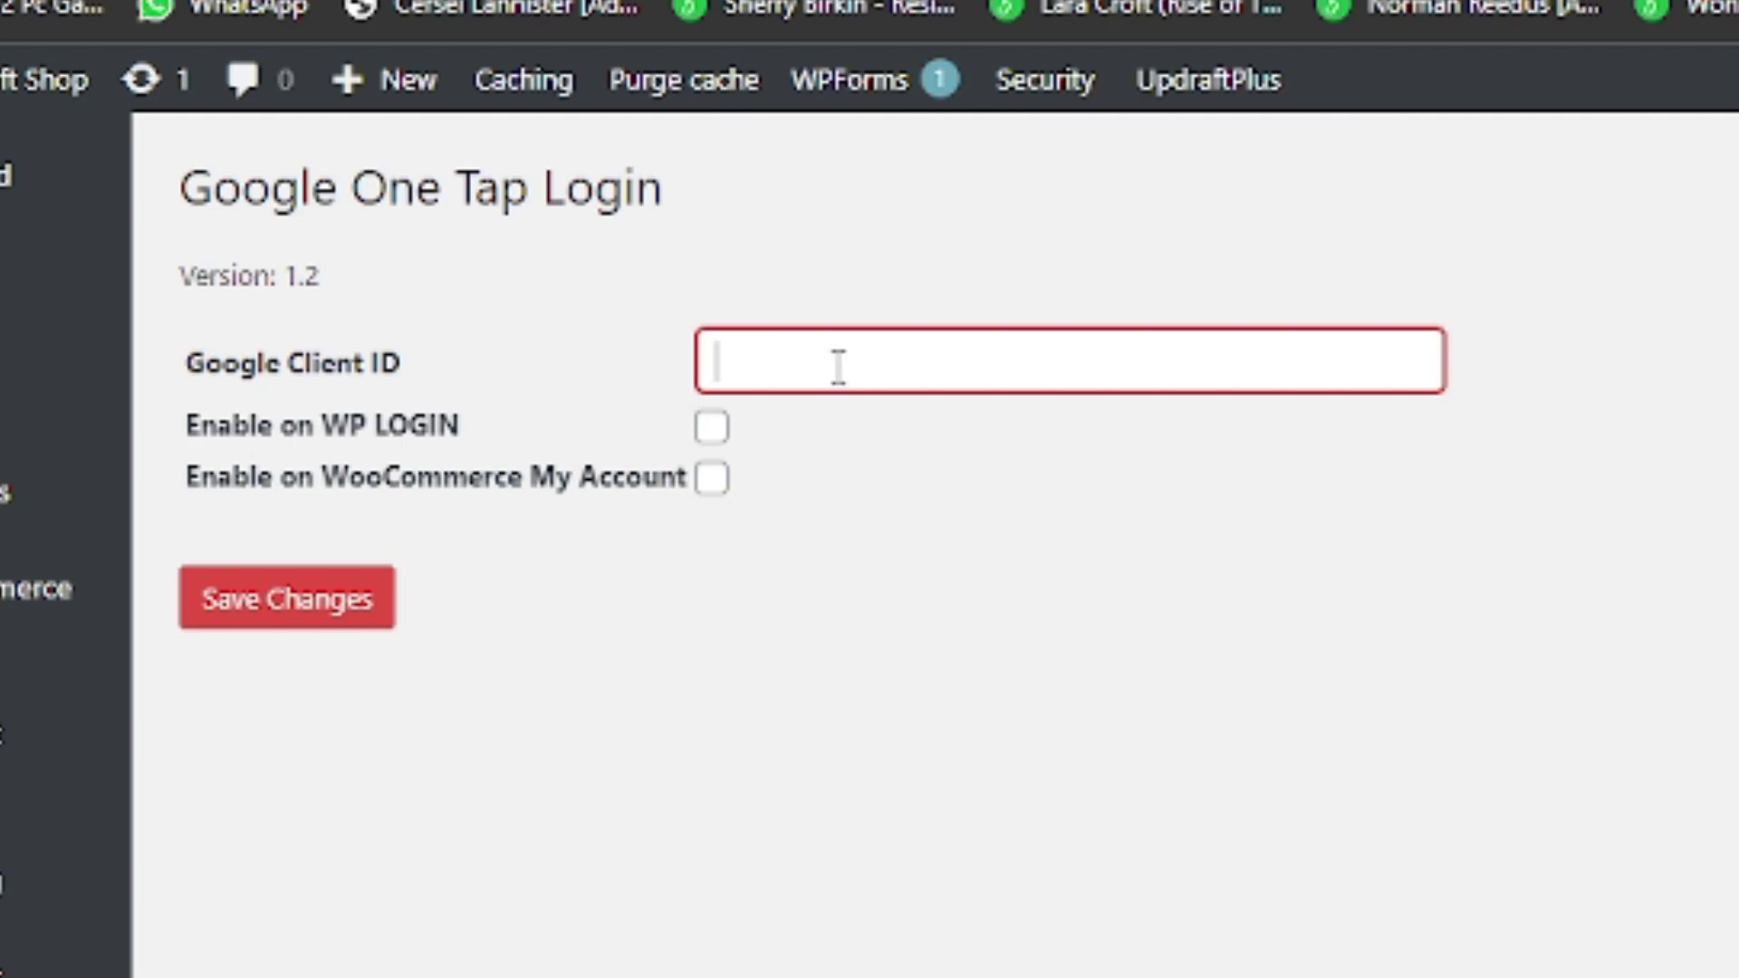
Paste the client ID into Google Client ID, enable WooCommerce My Account, and save.
right_click(849, 367)
left_click(1153, 693)
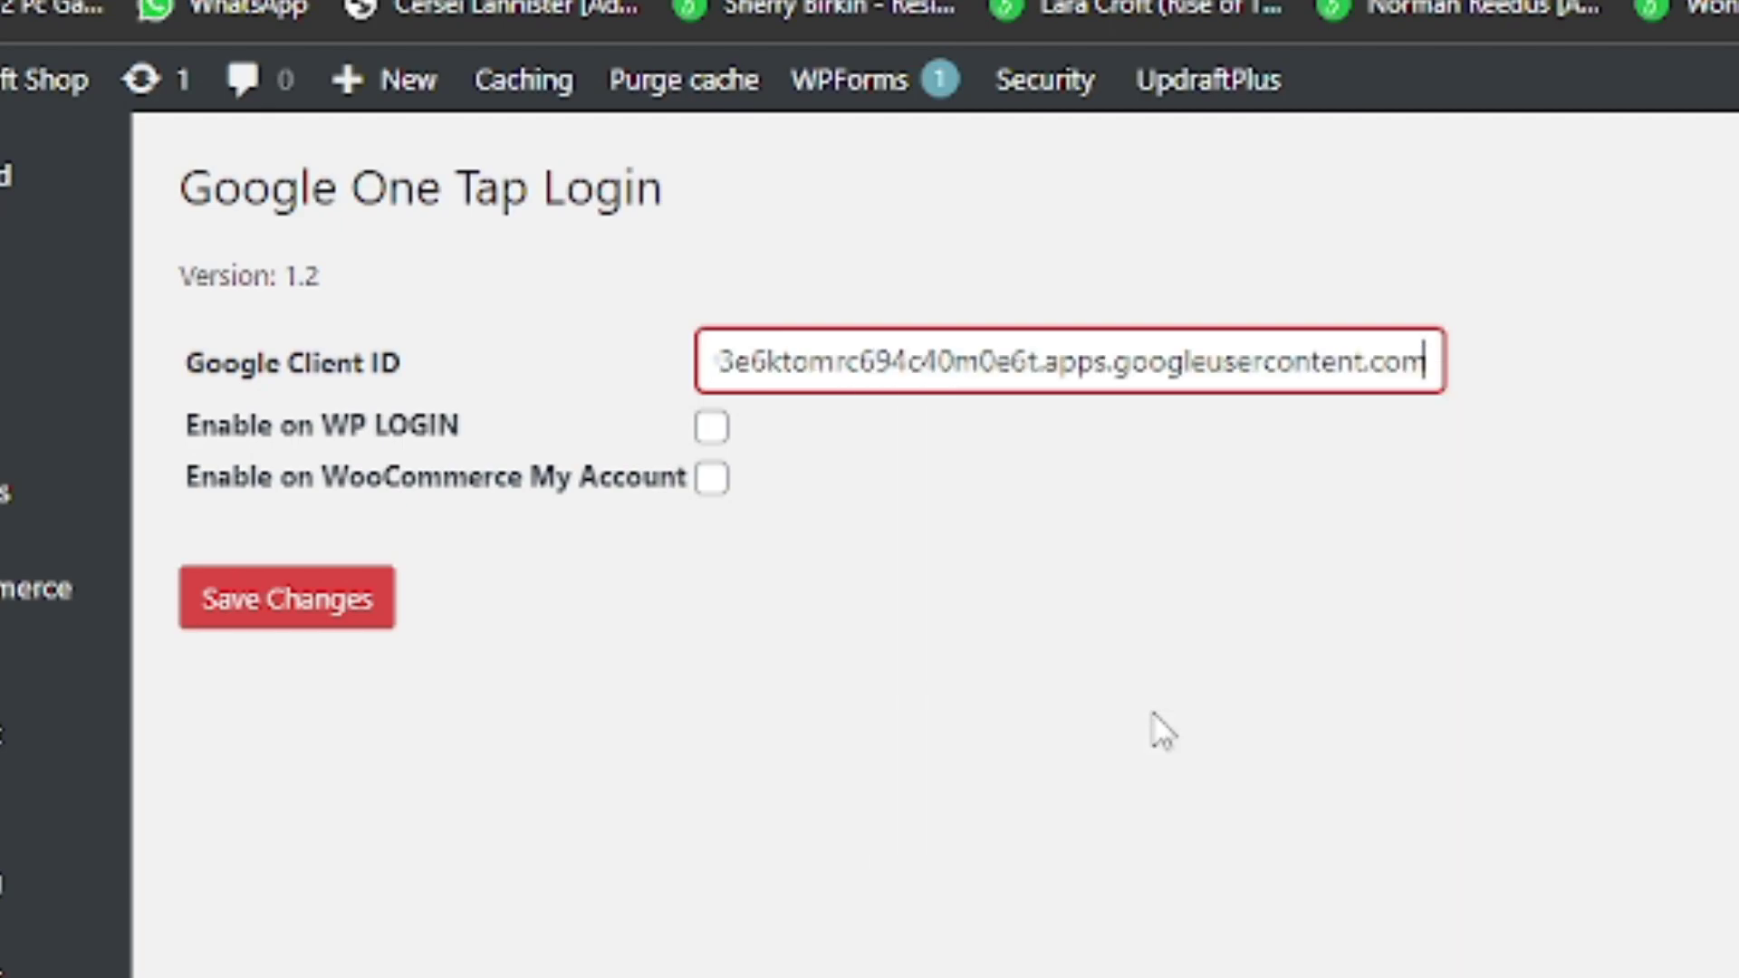
left_click(712, 480)
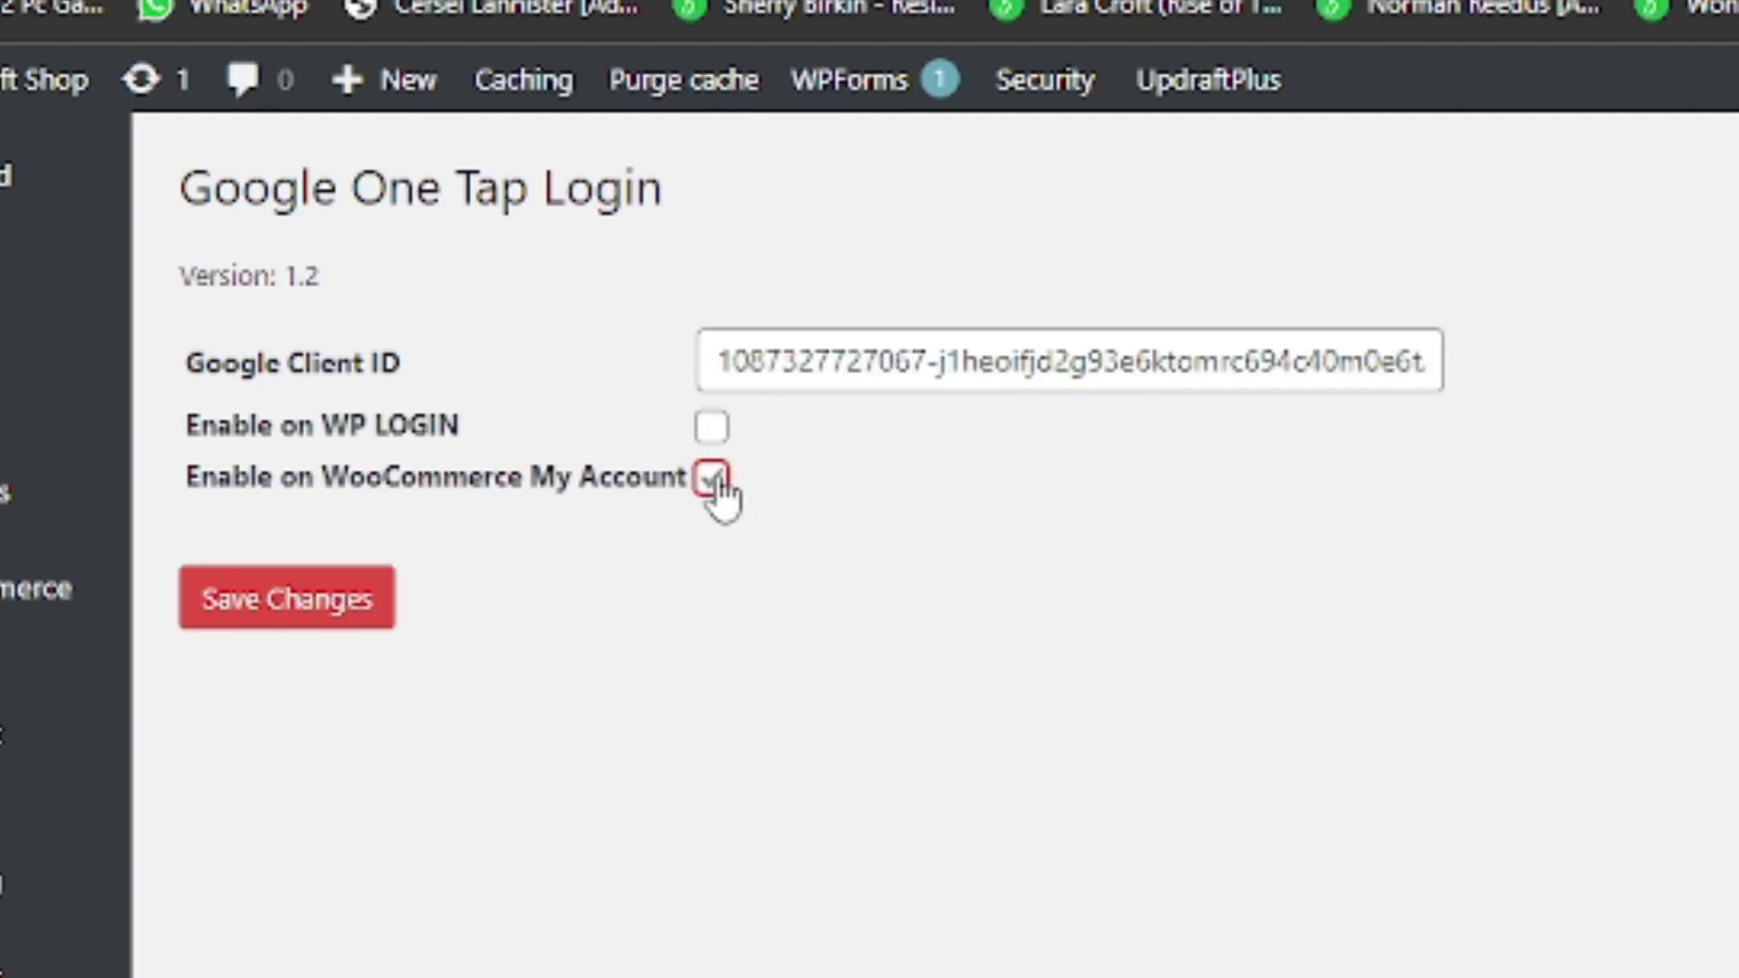
left_click(259, 615)
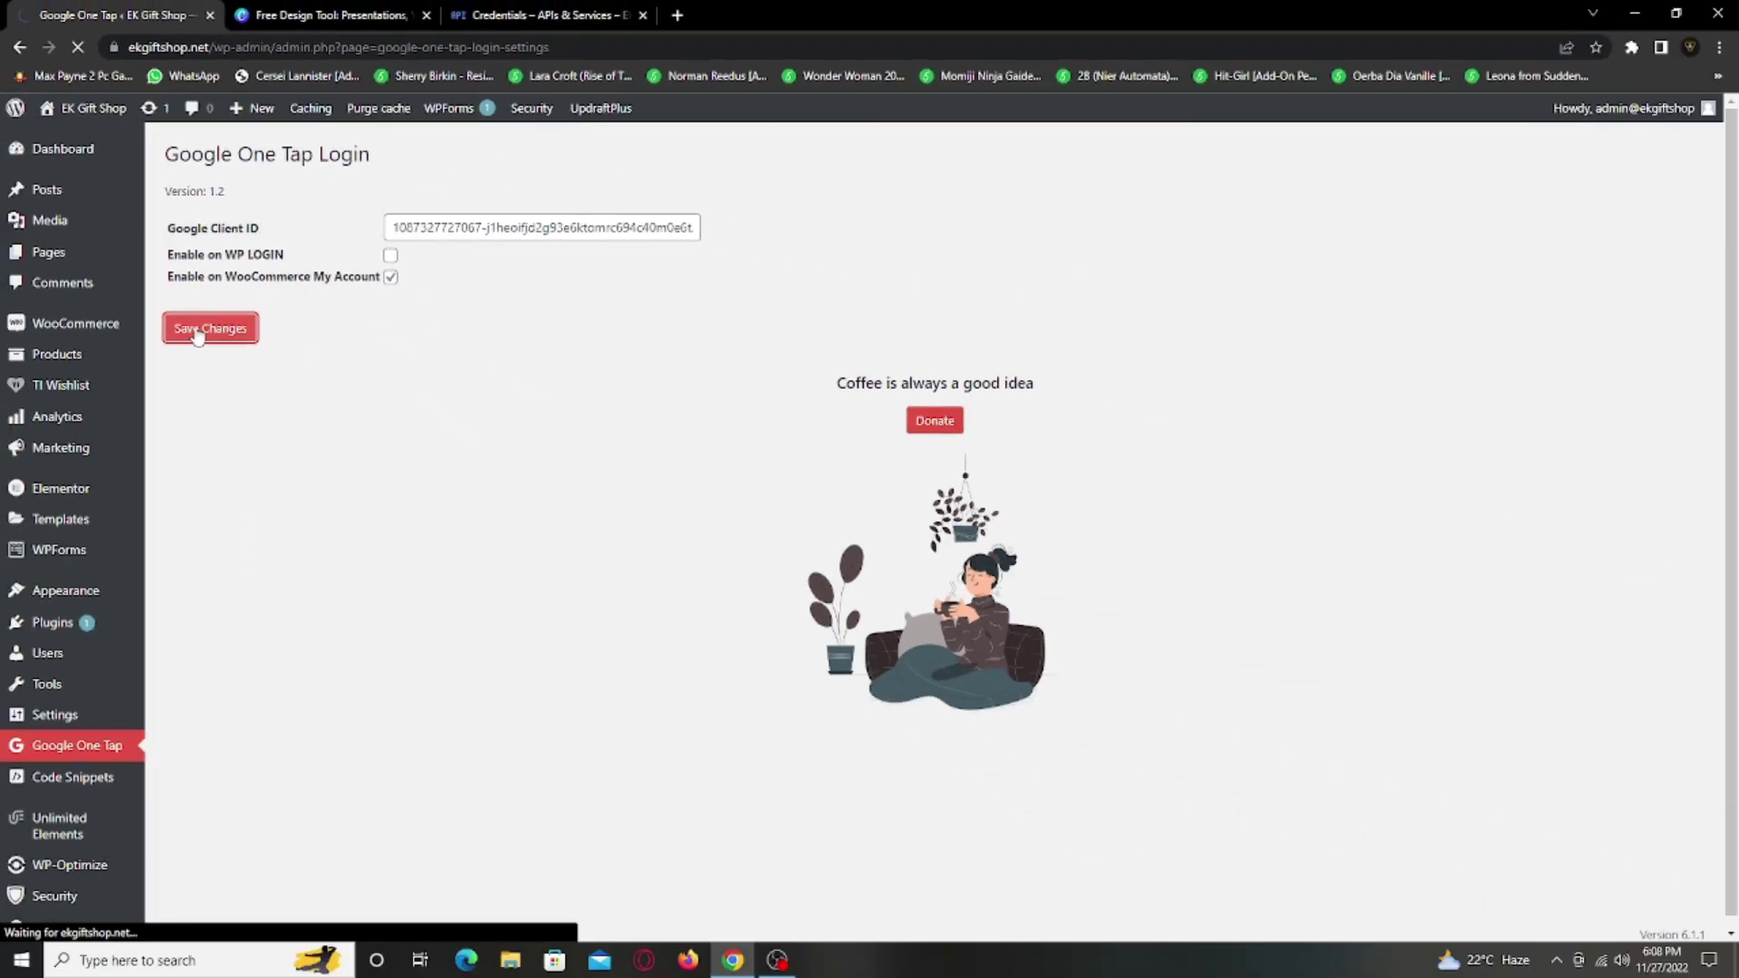